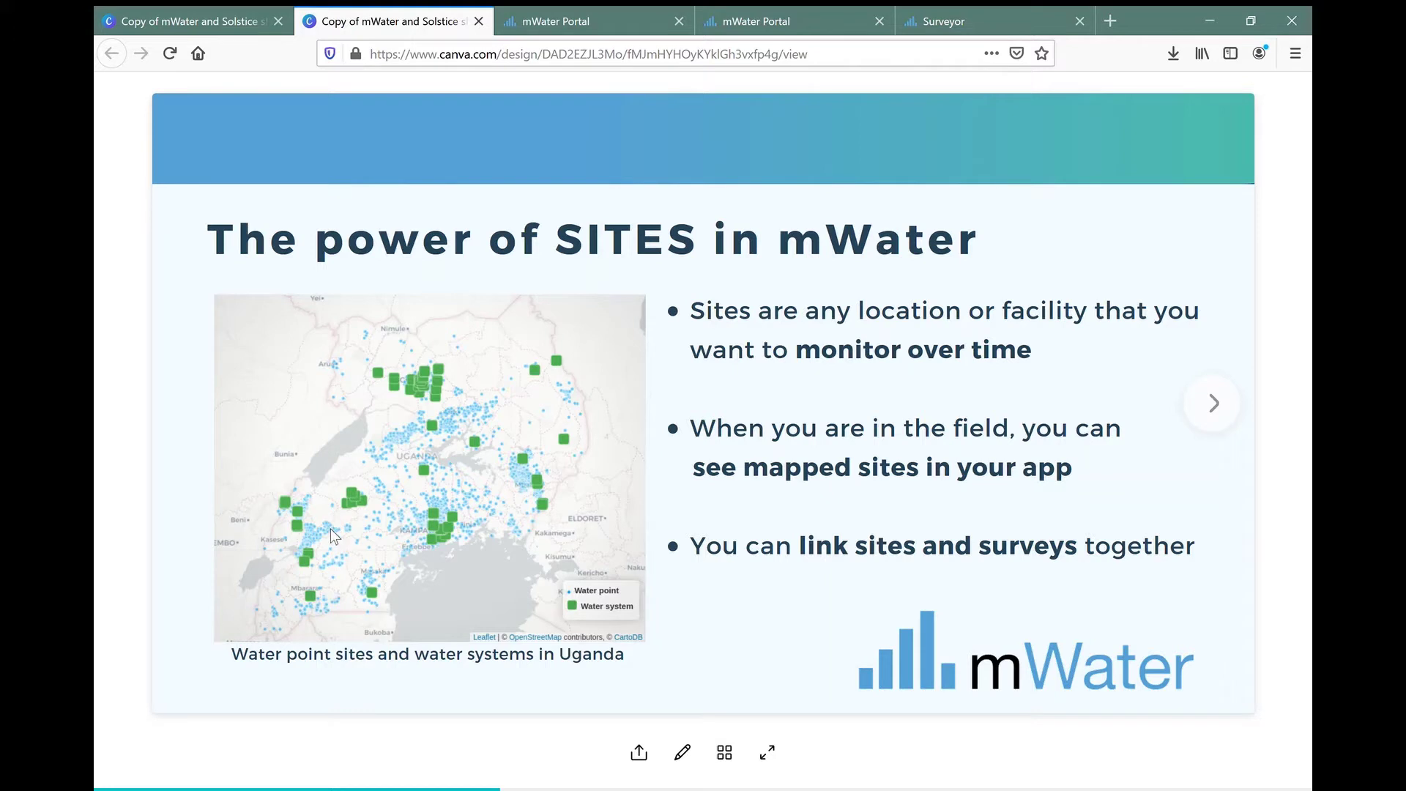
# Advance to the next slide of the Canva presentation
pyautogui.click(1209, 402)
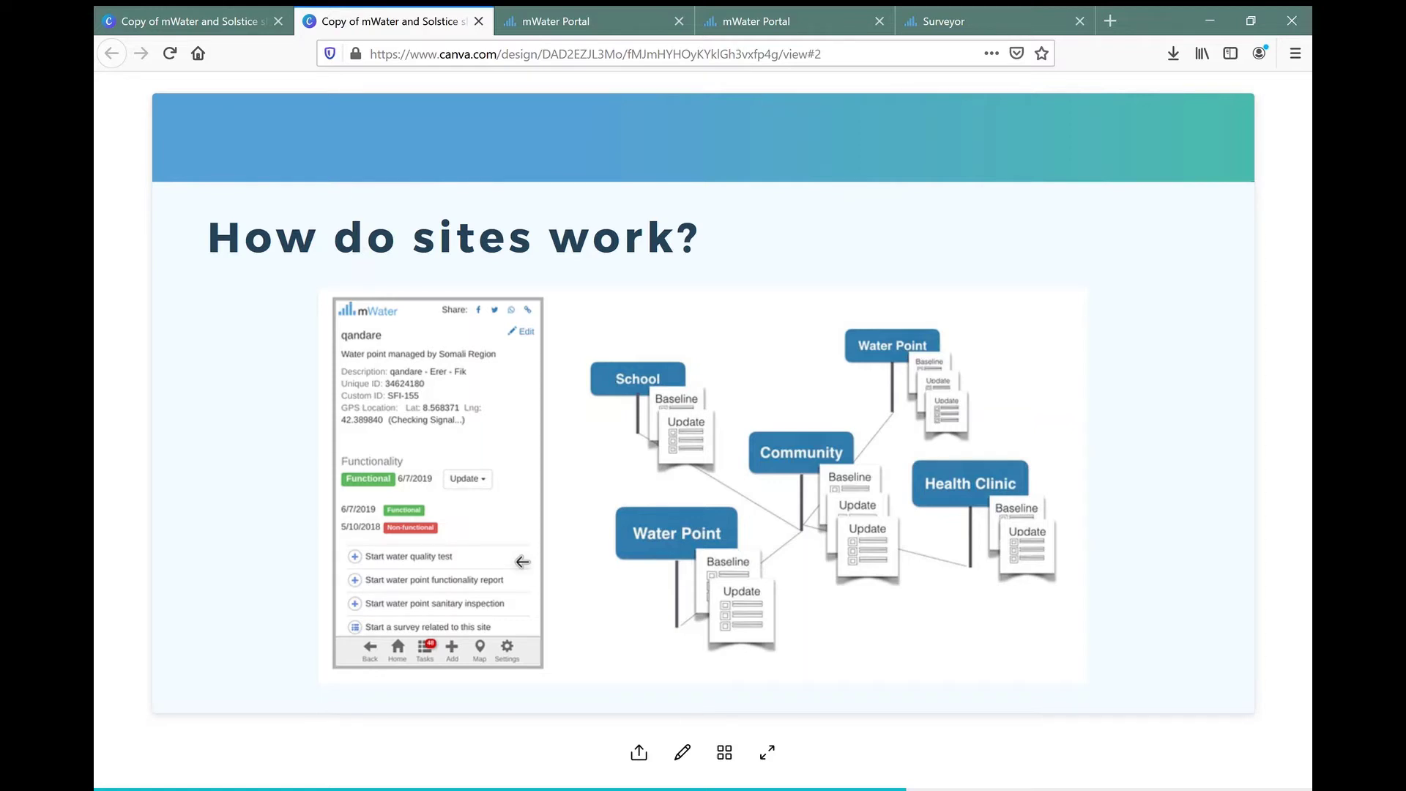
# Filter the water-level dashboard to the Ayhonjarvi water point
pyautogui.click(610, 20)
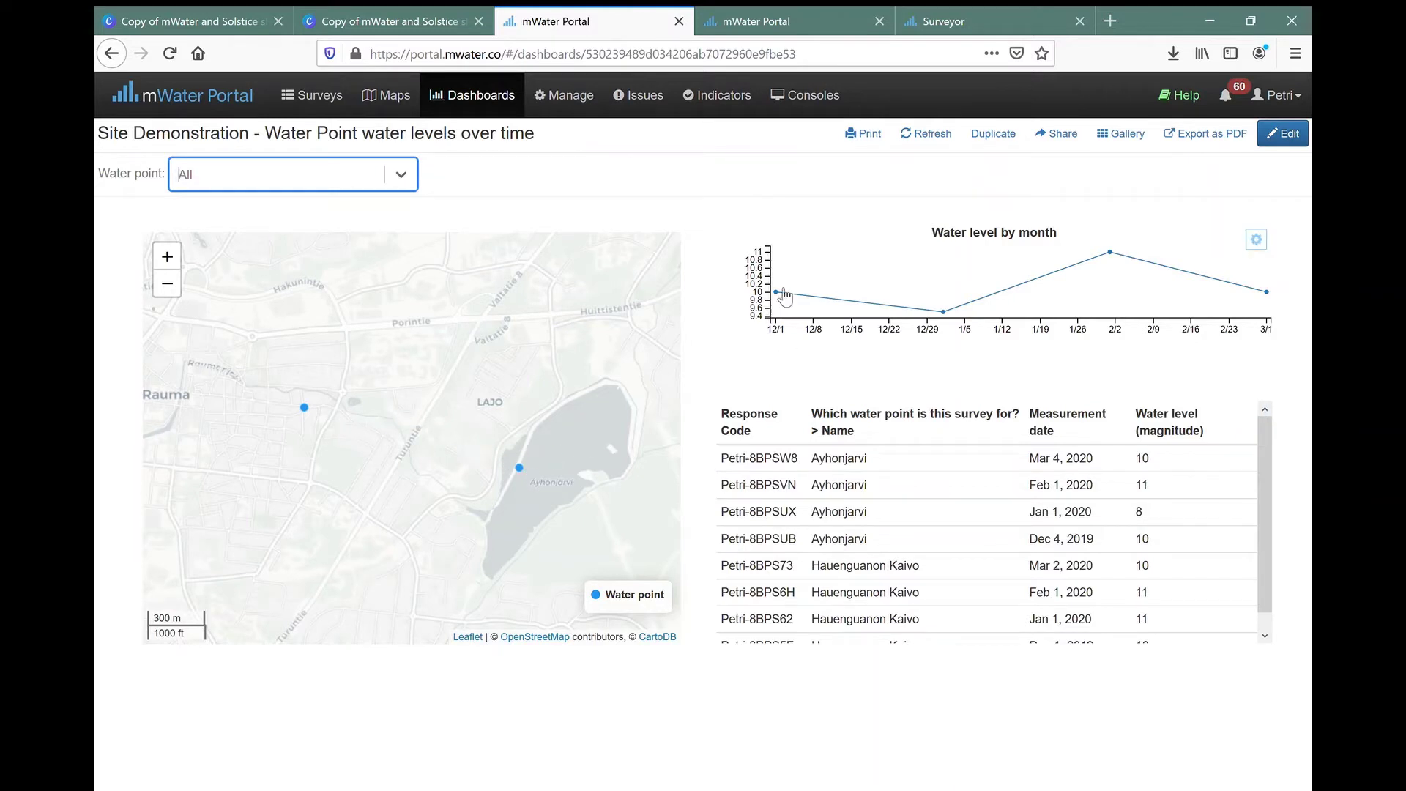
pyautogui.moveTo(989, 517)
pyautogui.moveTo(824, 538)
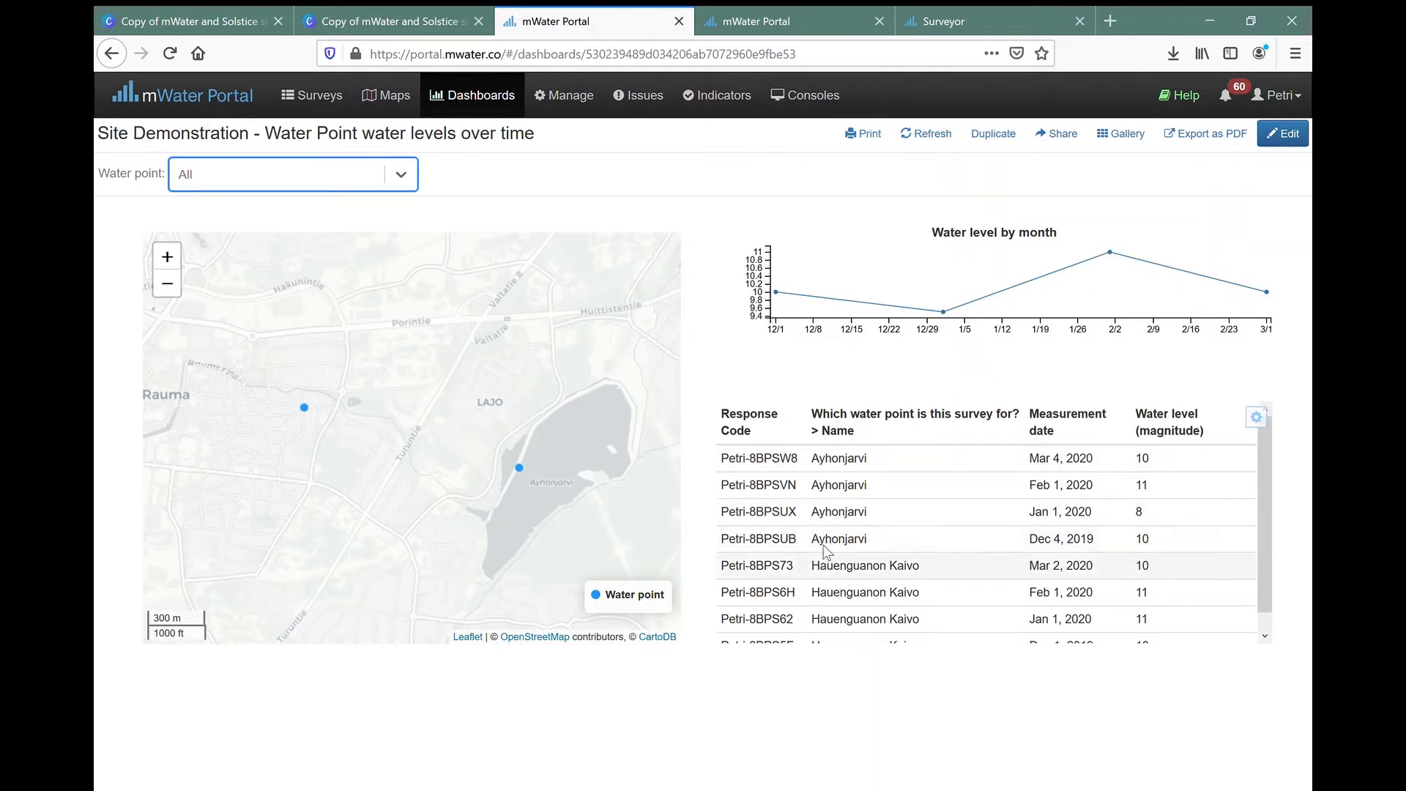
pyautogui.scroll(-1, 817, 539)
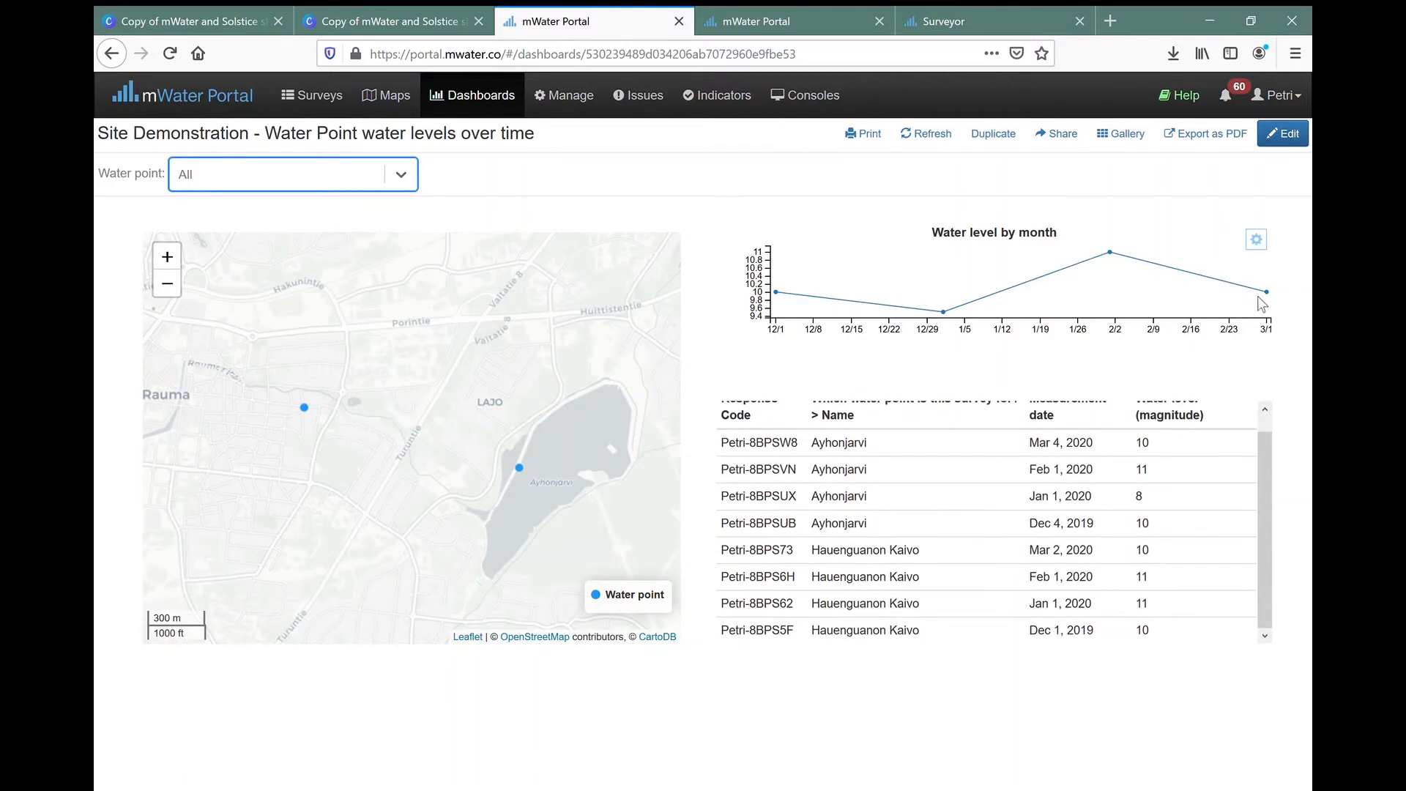
pyautogui.click(291, 181)
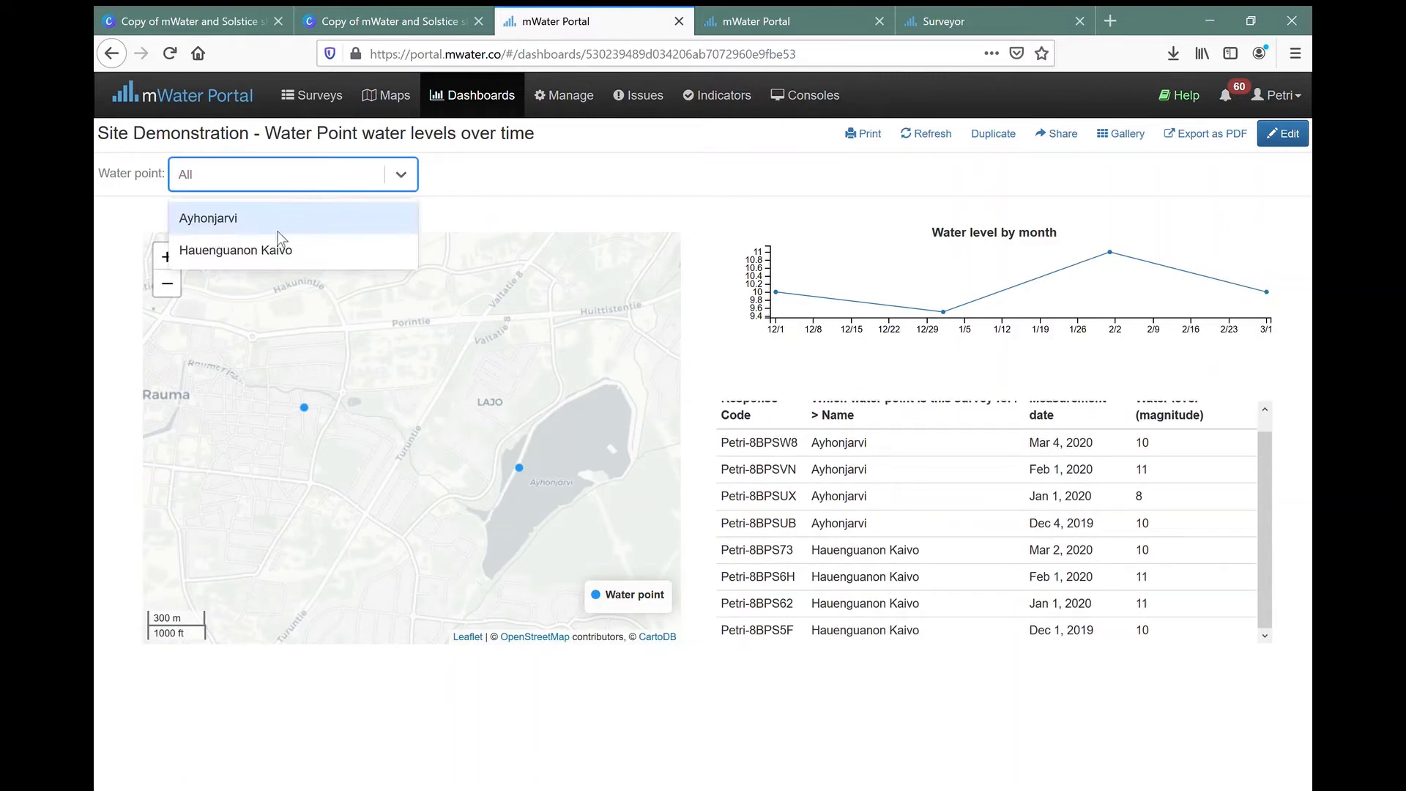
pyautogui.click(279, 228)
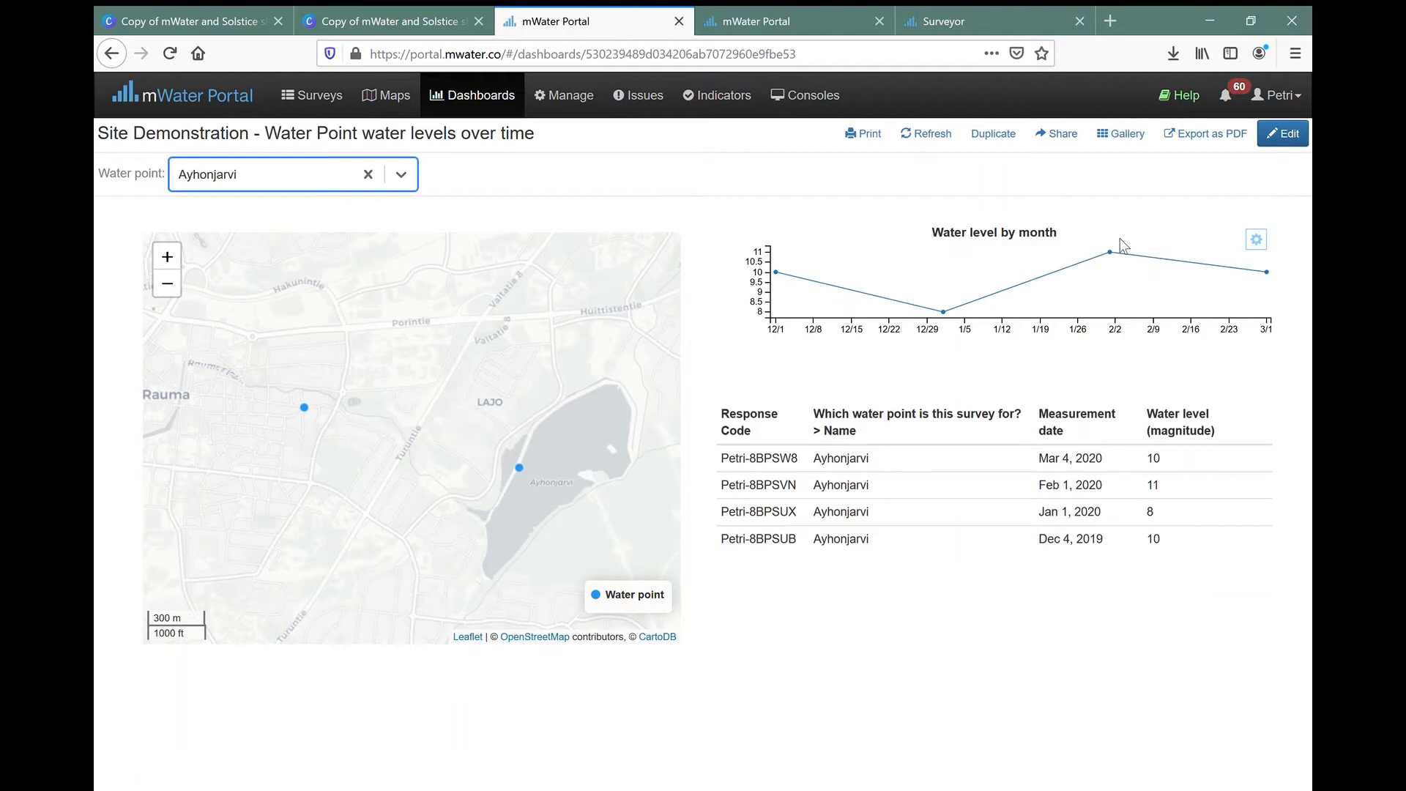
# Refilter to Hauenguanon Kaivo, then reset the water point filter to All
pyautogui.click(370, 173)
pyautogui.click(314, 179)
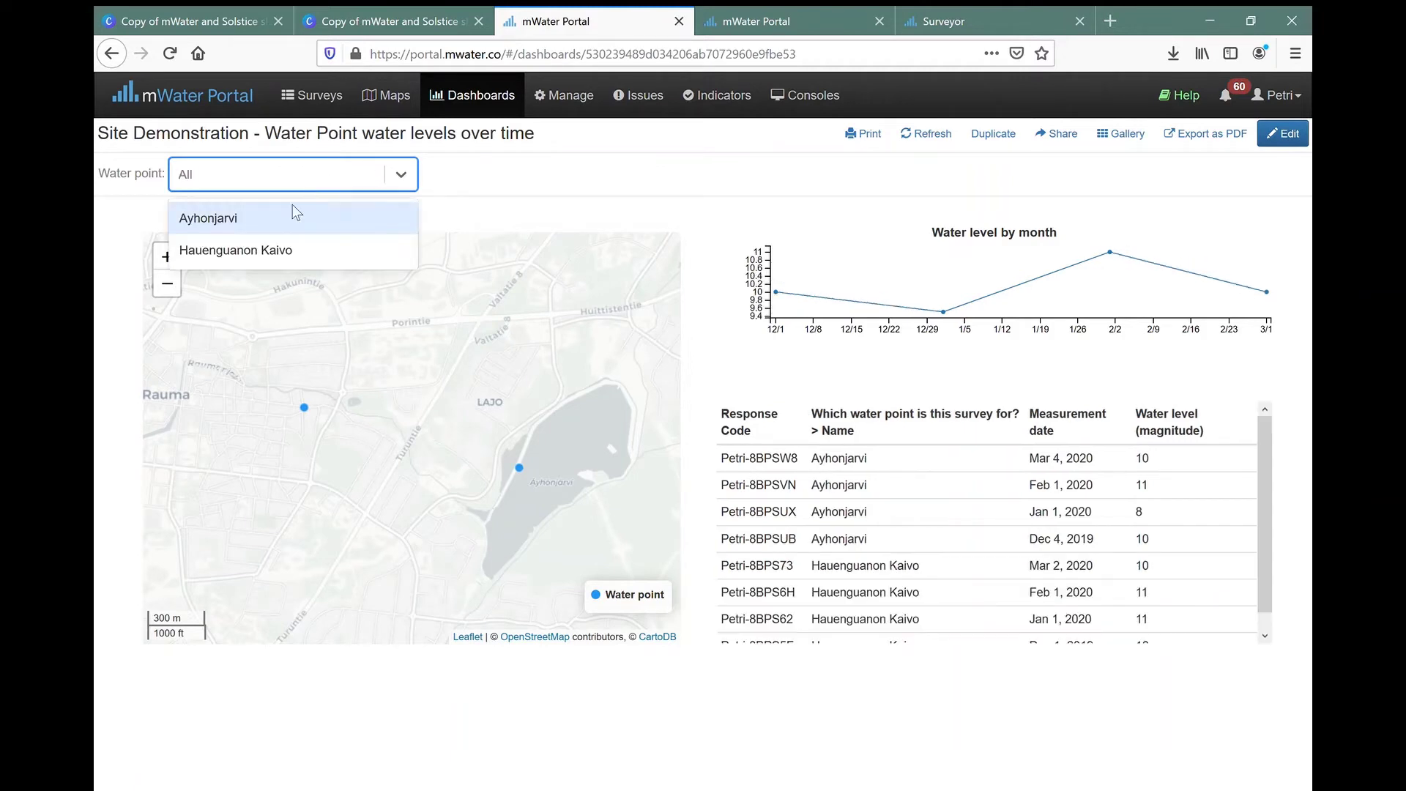
pyautogui.click(275, 249)
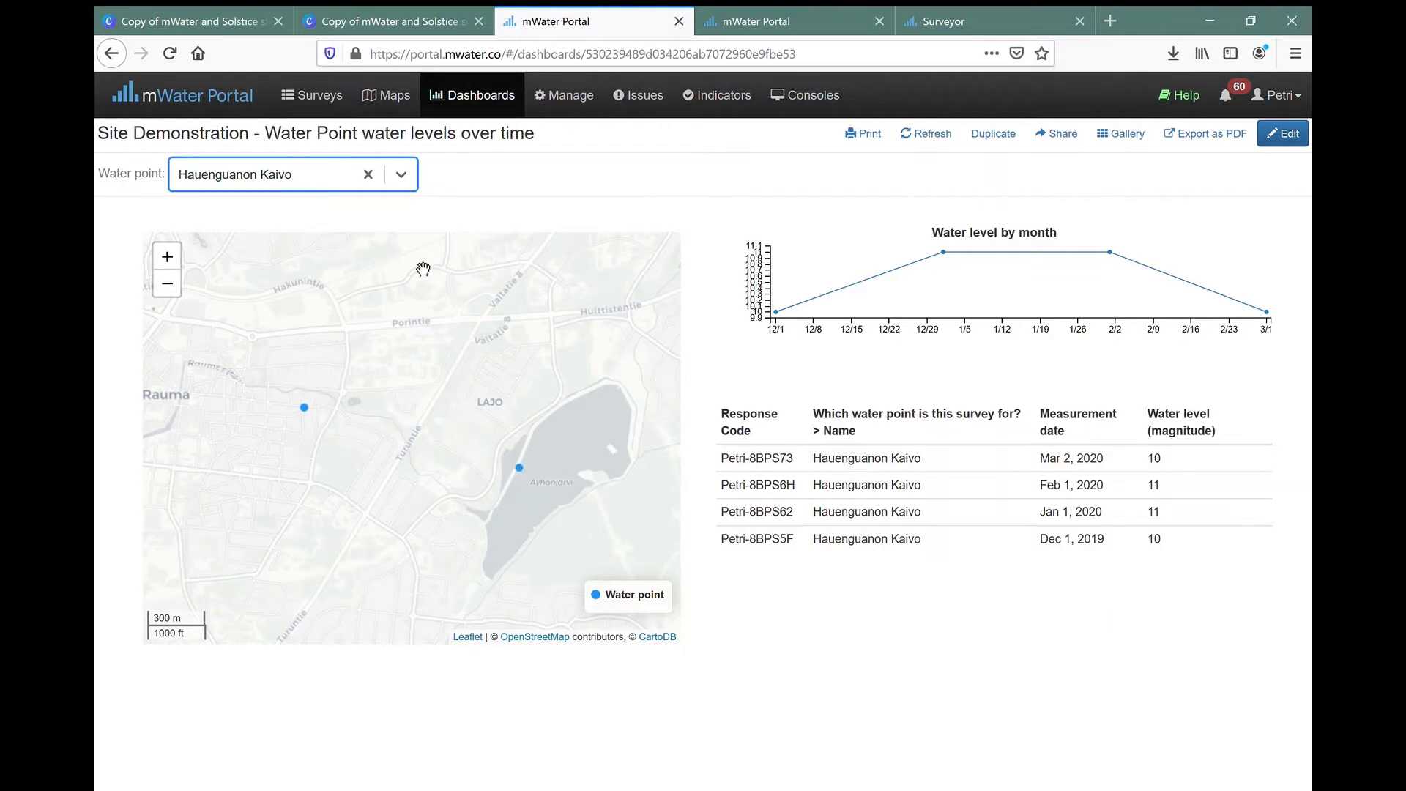
pyautogui.click(370, 174)
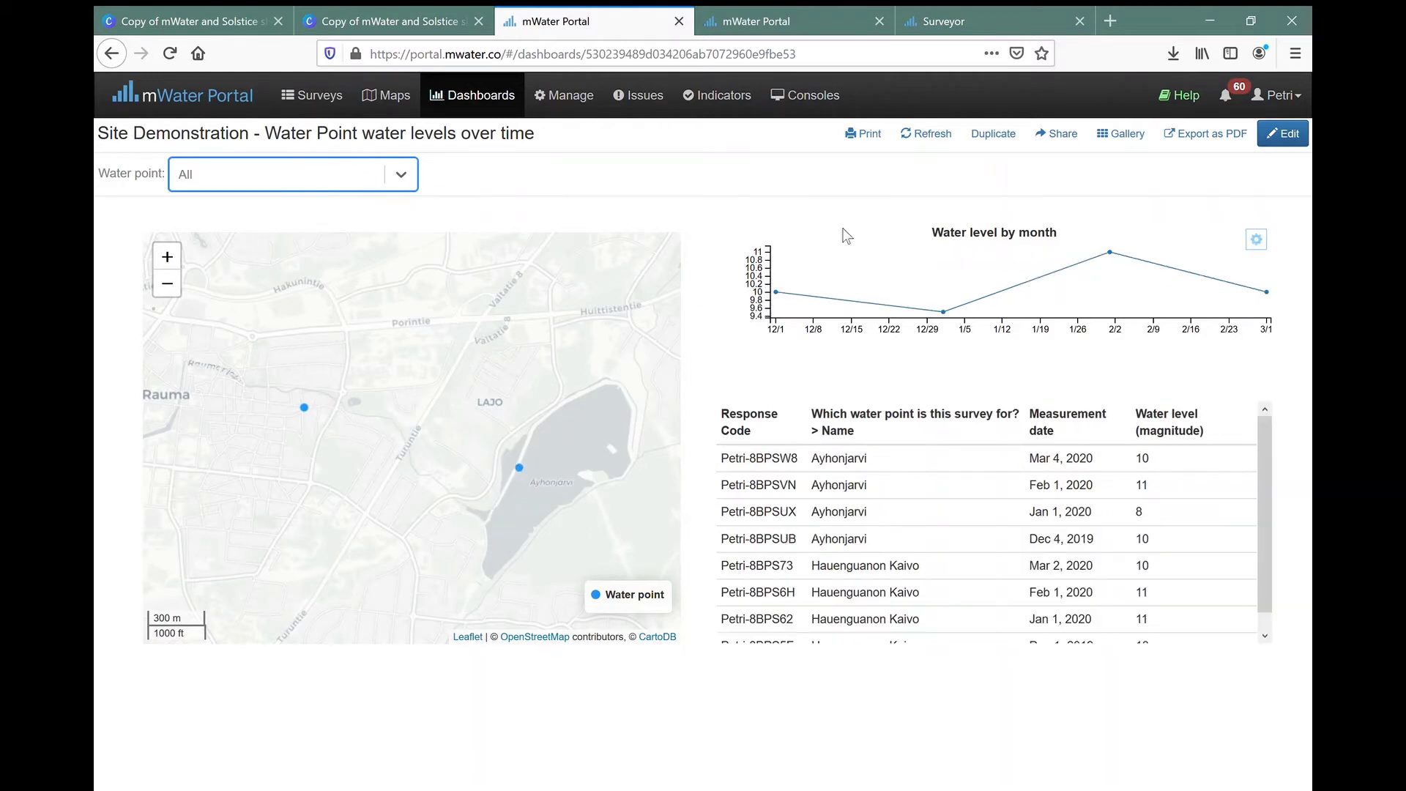
# Switch to the Surveyor app and go to its home page
pyautogui.click(939, 35)
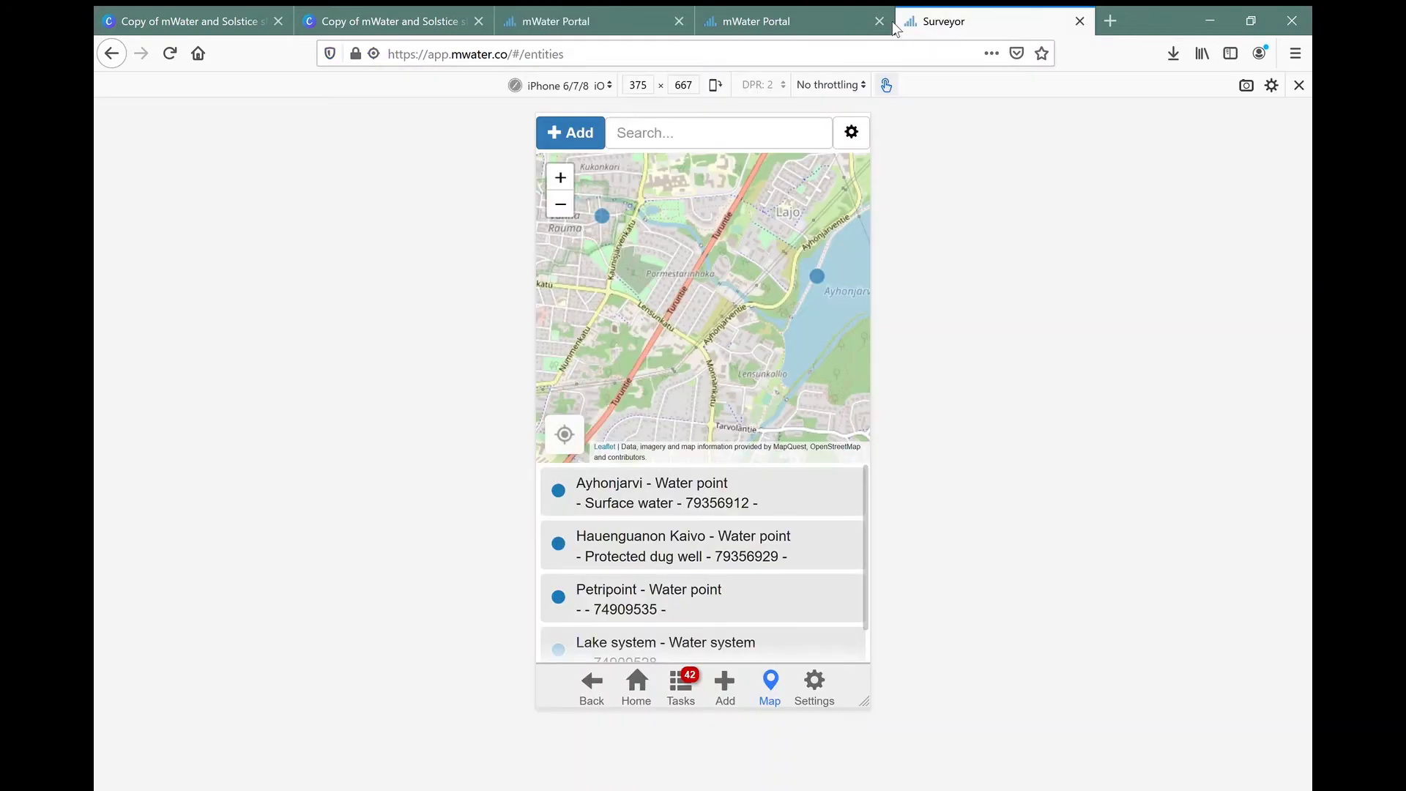
pyautogui.moveTo(939, 36); pyautogui.dragTo(781, 27)
pyautogui.click(645, 693)
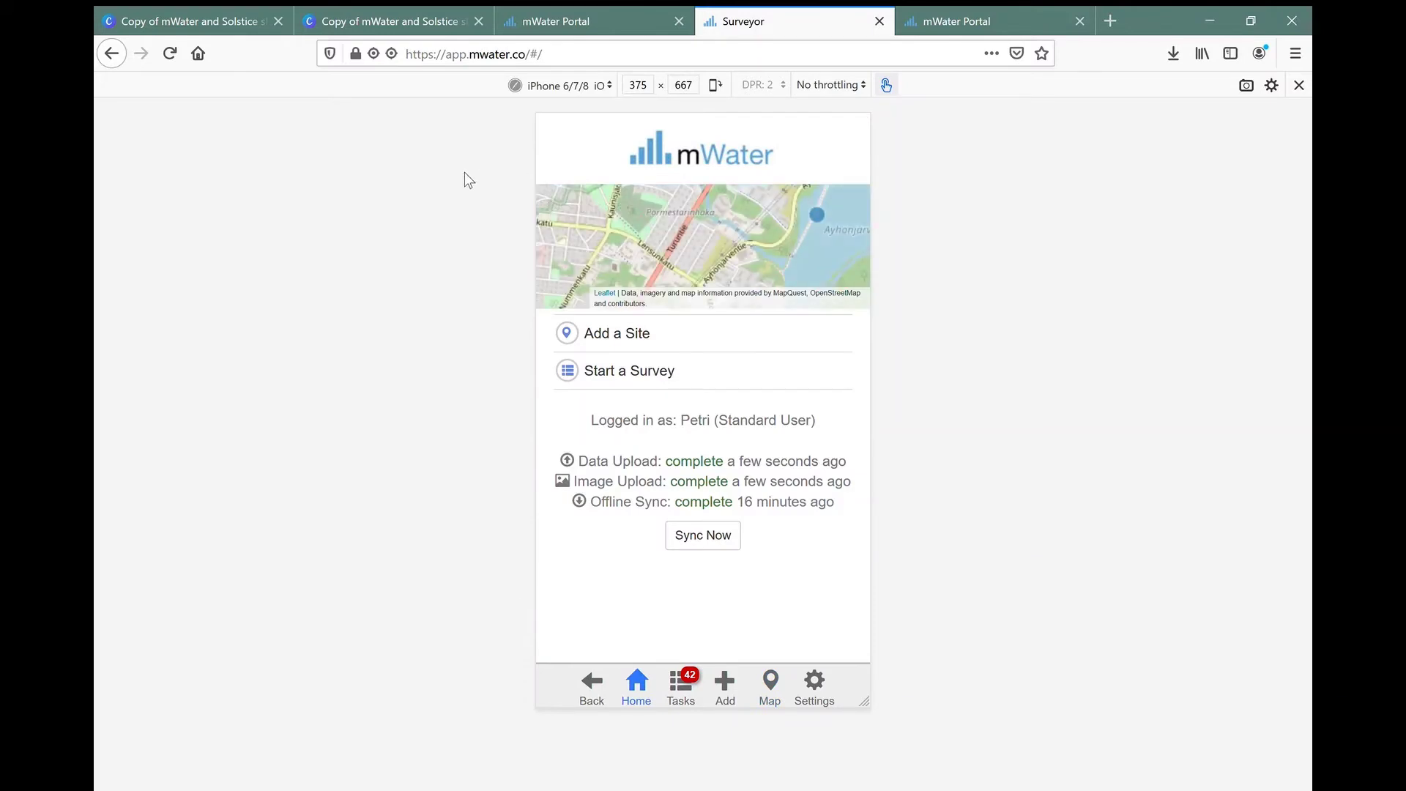
# Start adding a new Water point site with privacy set to Public
pyautogui.click(638, 343)
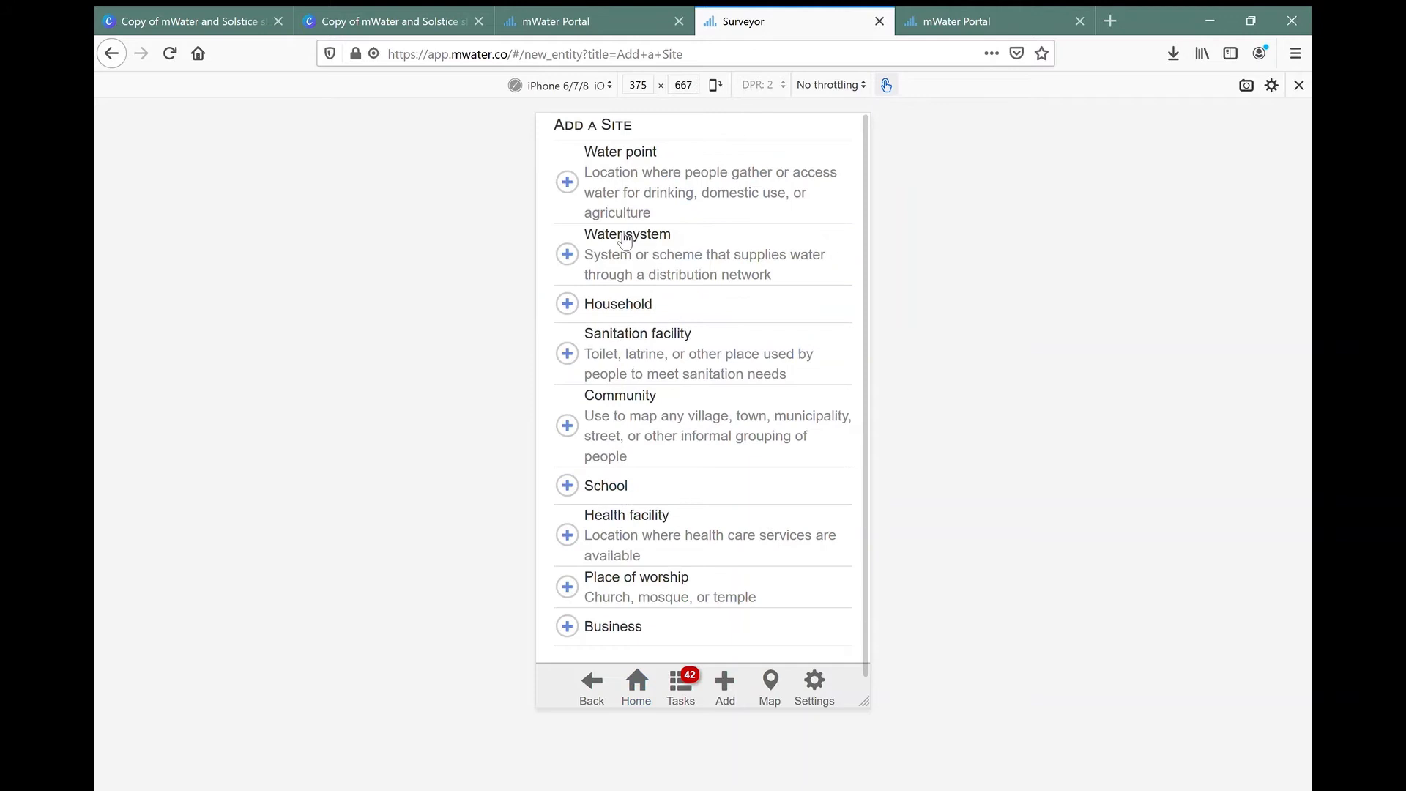
pyautogui.click(670, 180)
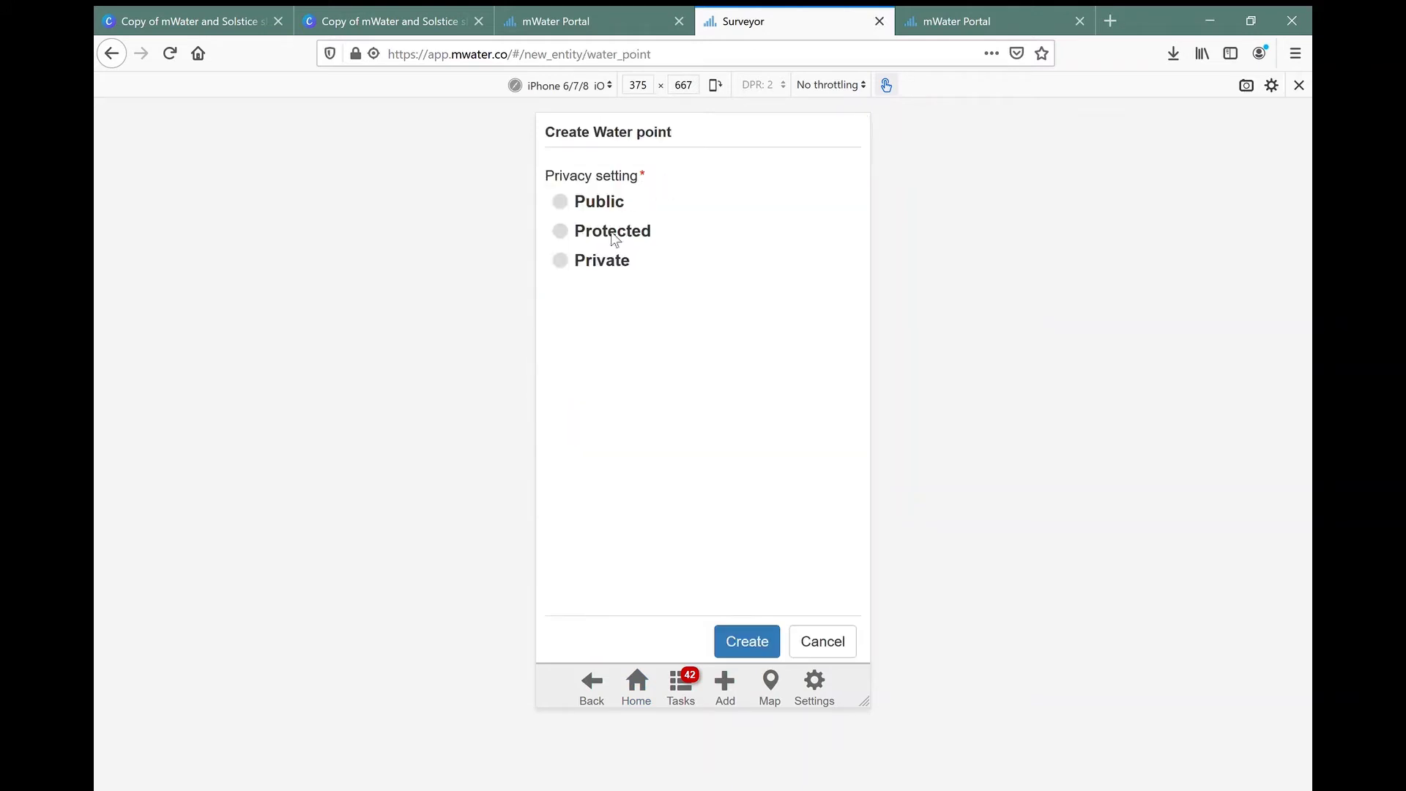
pyautogui.click(624, 202)
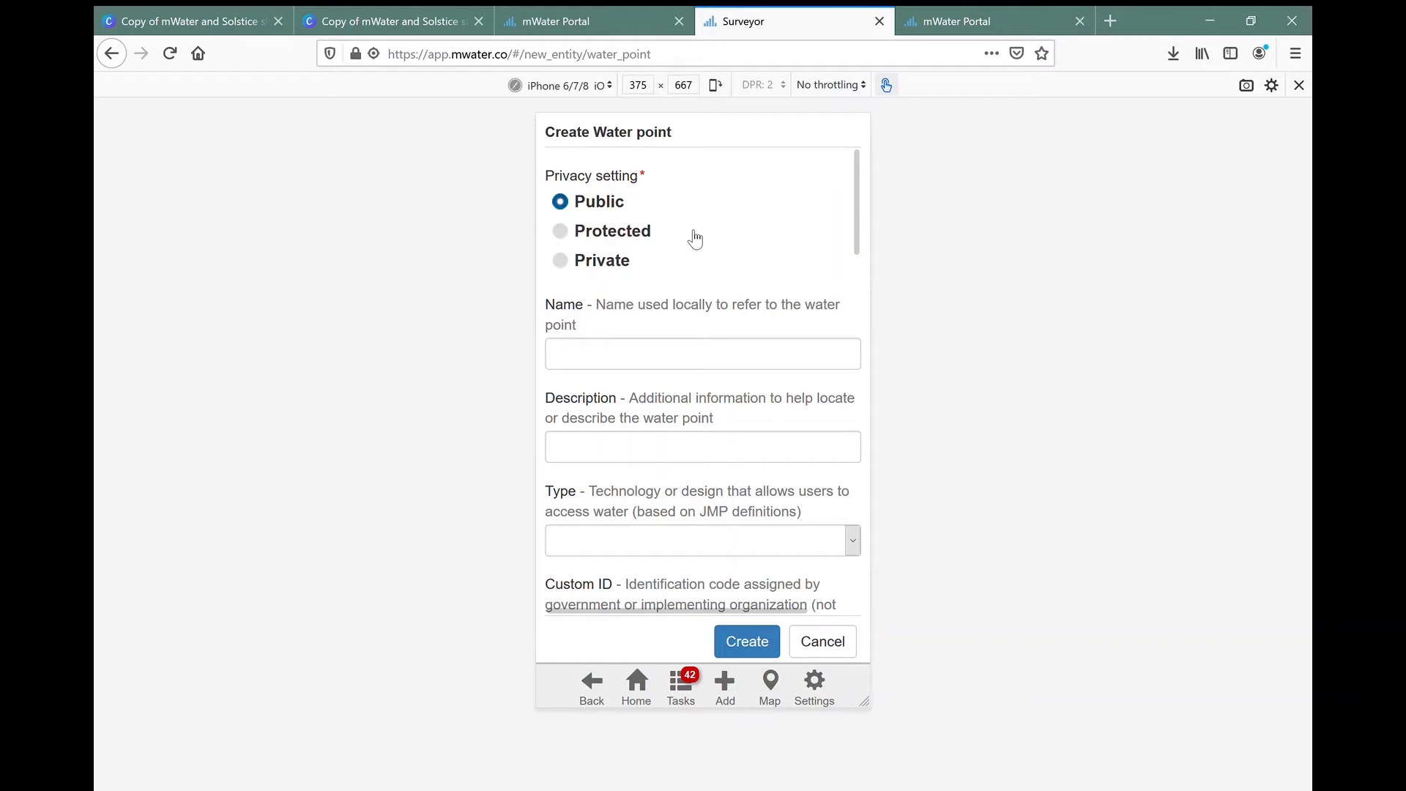
# Name the site Test water point and set its location at the pin on the map
pyautogui.click(640, 354)
pyautogui.write('Test w')
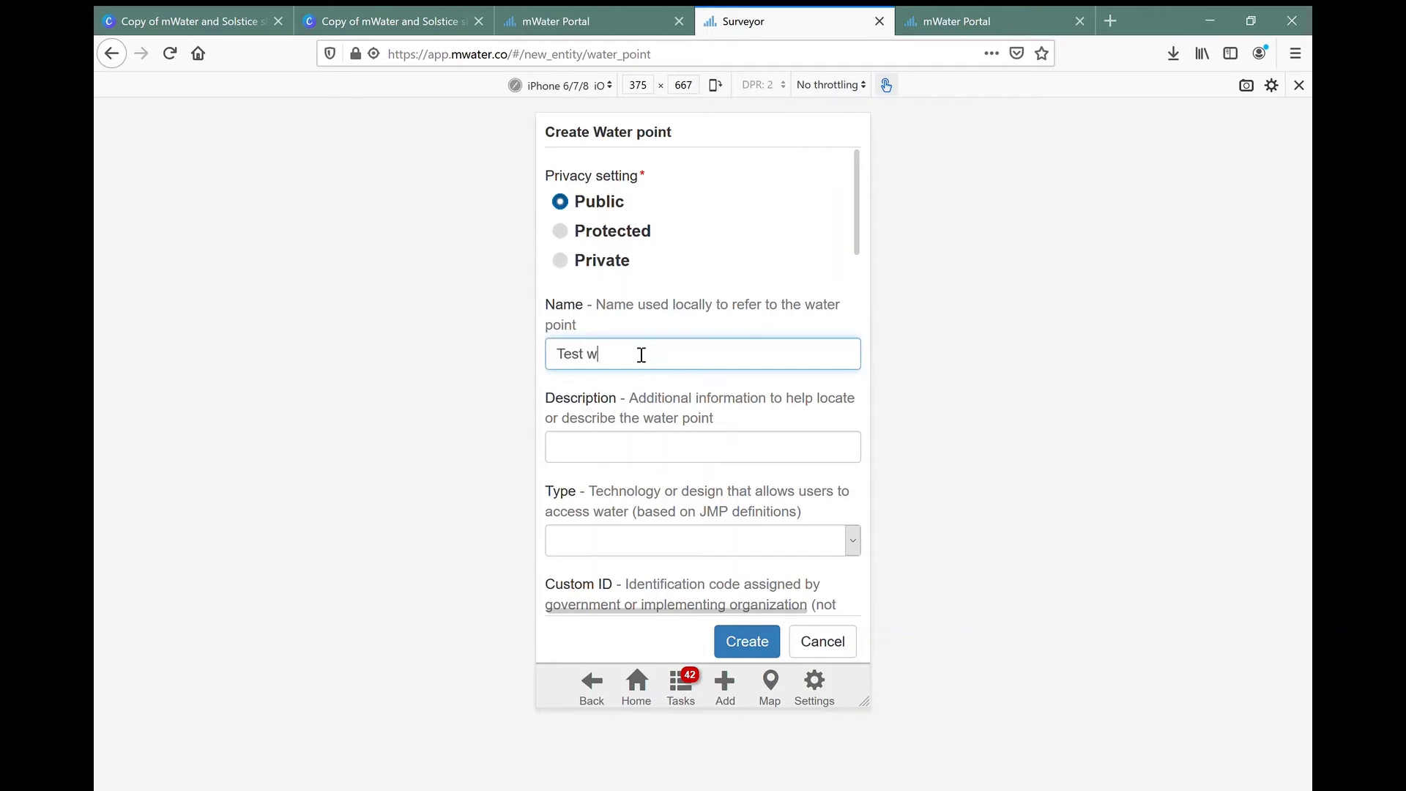
pyautogui.write('ater point')
pyautogui.scroll(-5, 659, 341)
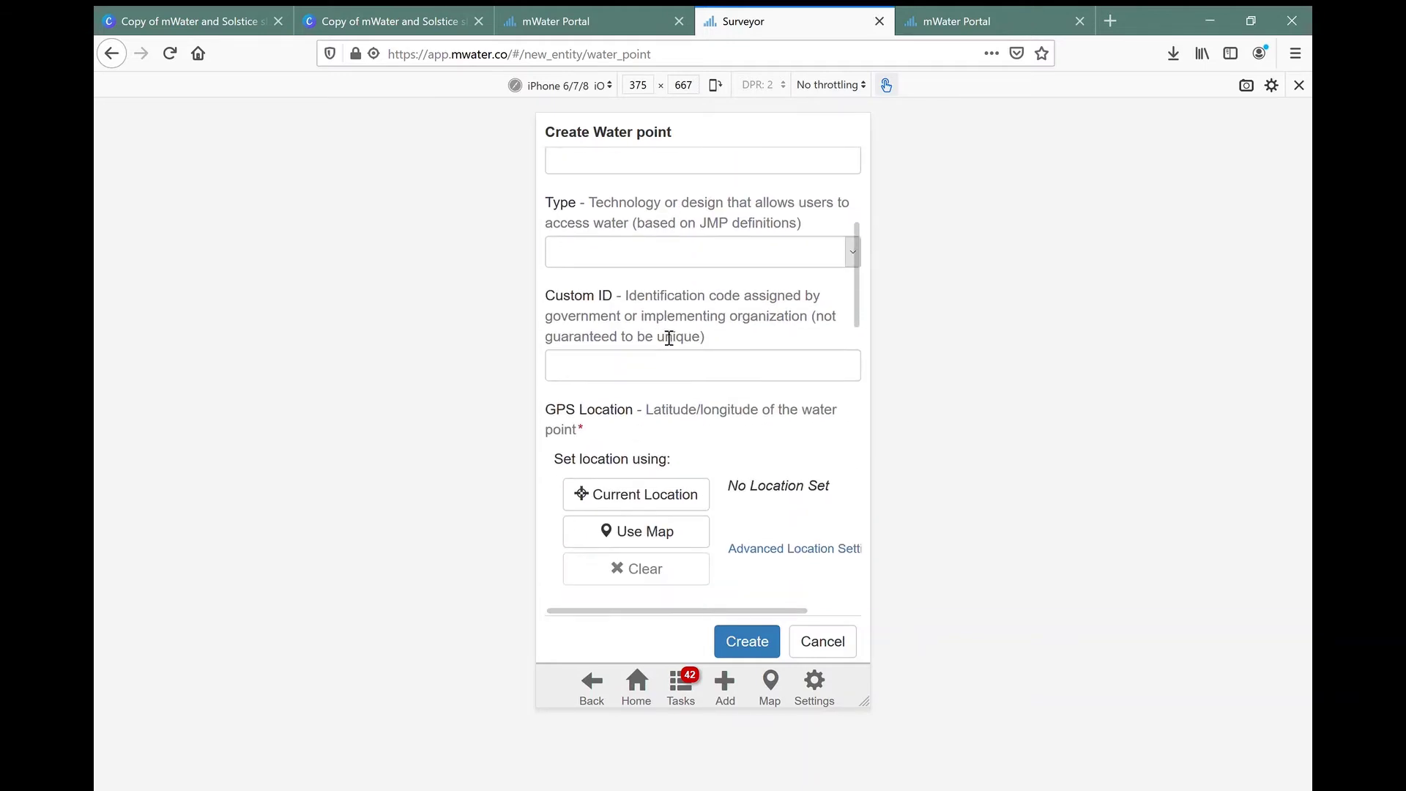
pyautogui.scroll(-1, 647, 434)
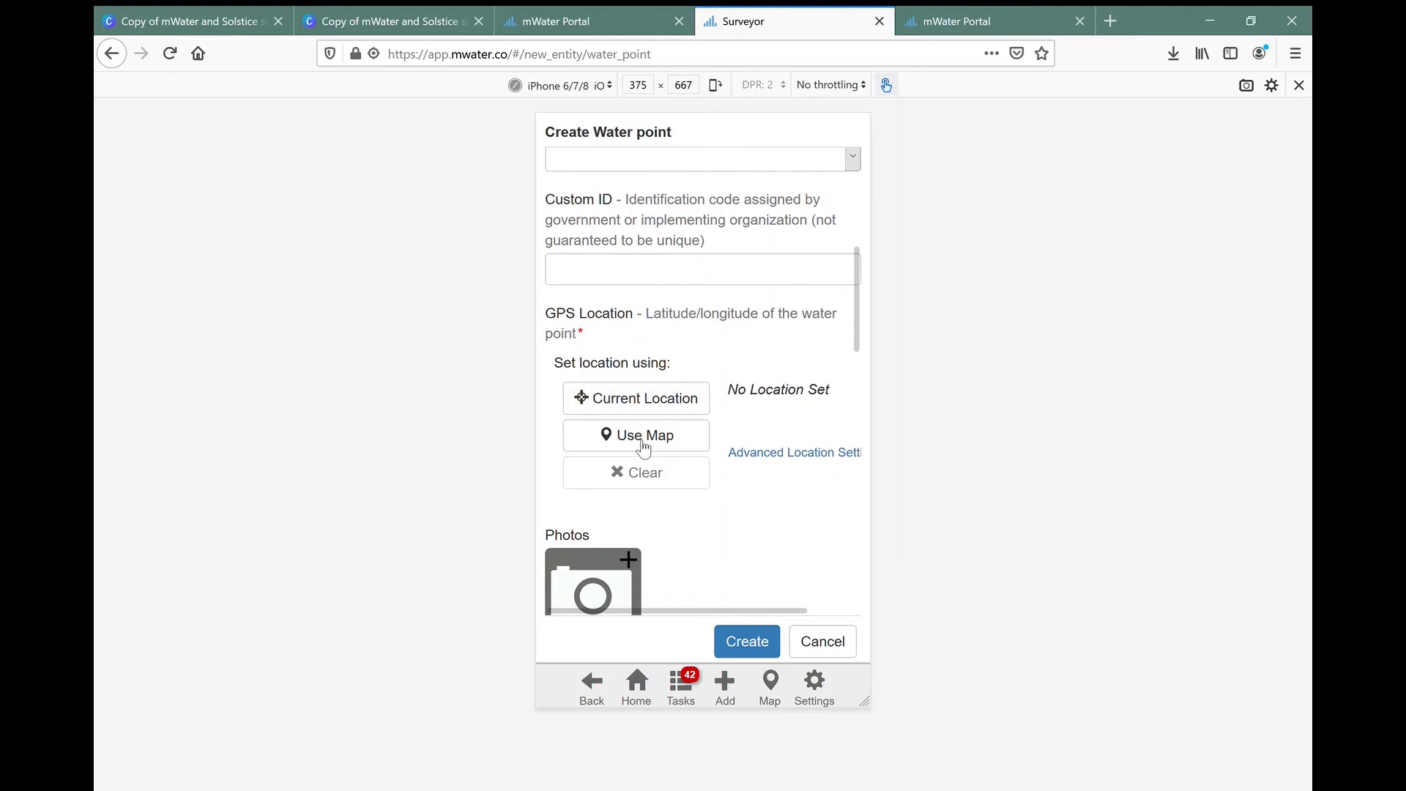
pyautogui.click(644, 444)
pyautogui.moveTo(751, 491)
pyautogui.mouseDown()
pyautogui.moveTo(766, 466)
pyautogui.moveTo(756, 412)
pyautogui.moveTo(725, 381)
pyautogui.mouseUp()
pyautogui.scroll(1, 747, 465)
pyautogui.moveTo(805, 435); pyautogui.dragTo(721, 462)
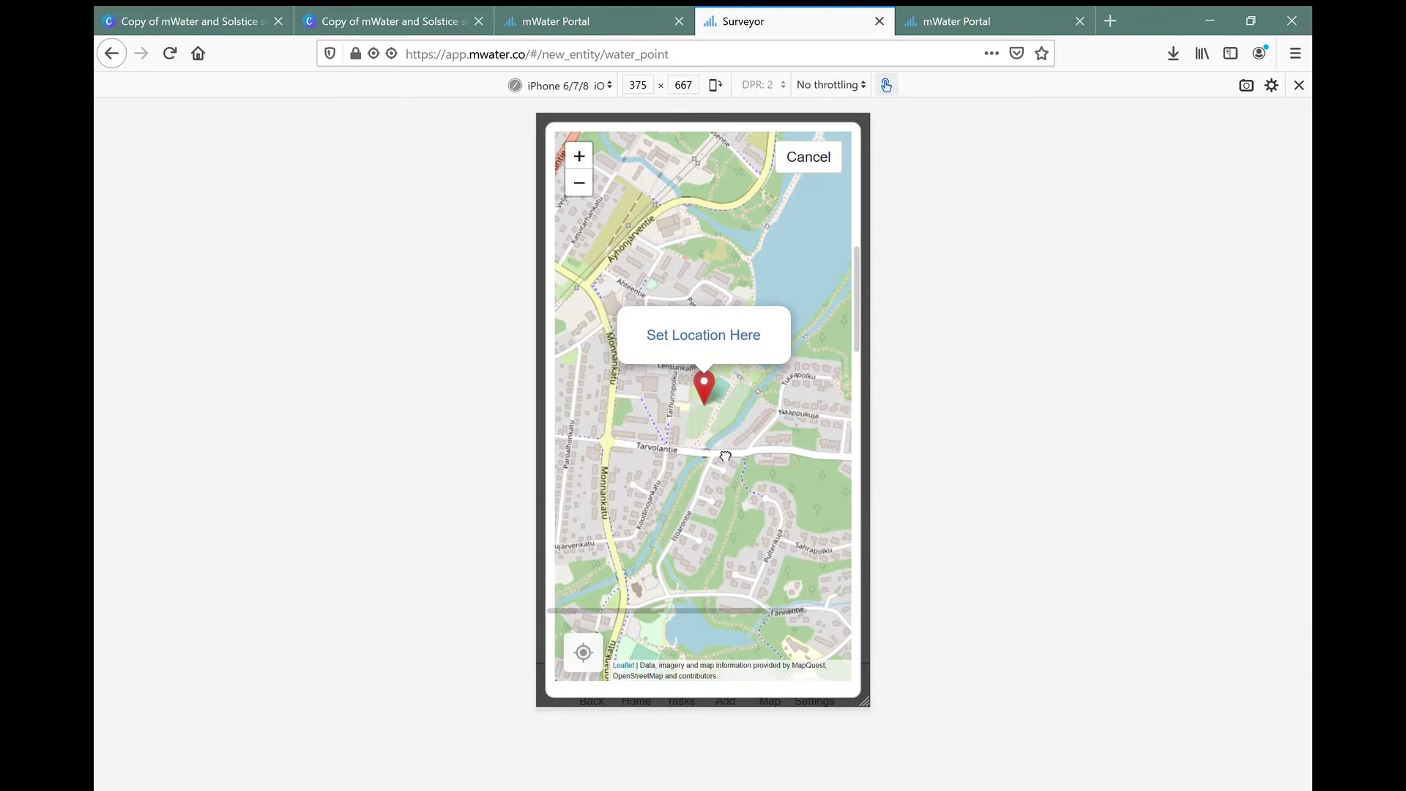
pyautogui.click(731, 333)
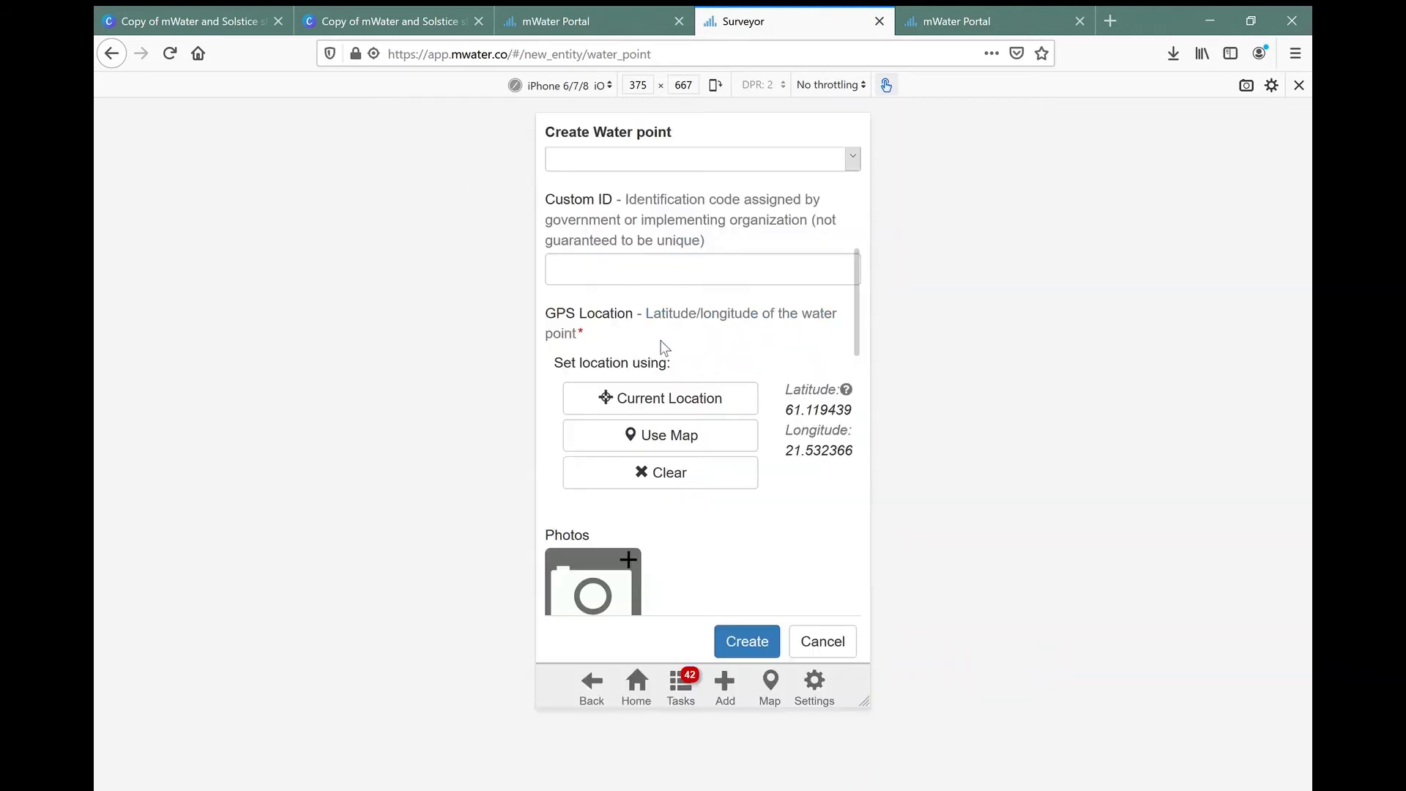
pyautogui.scroll(-3, 716, 396)
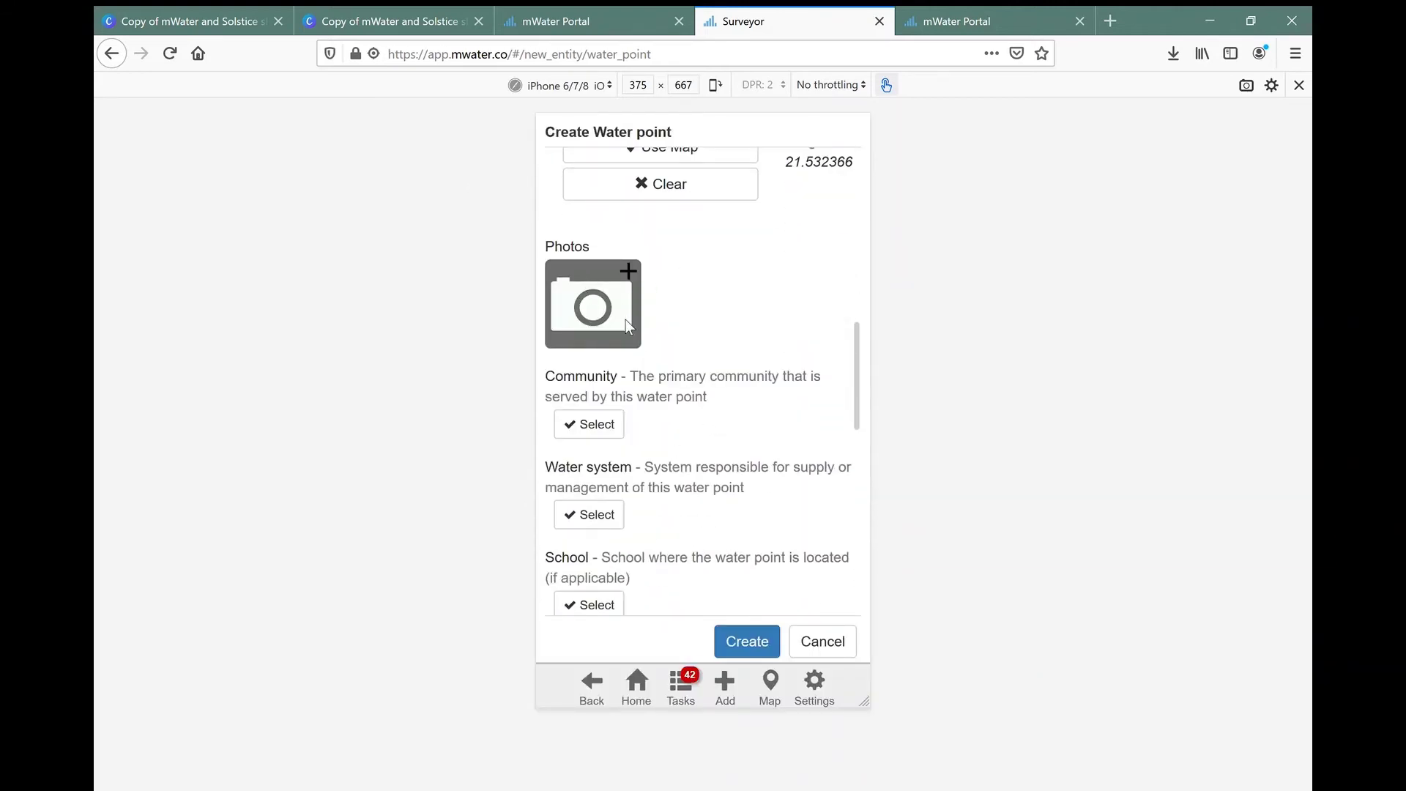
pyautogui.scroll(4, 627, 324)
pyautogui.scroll(2, 637, 329)
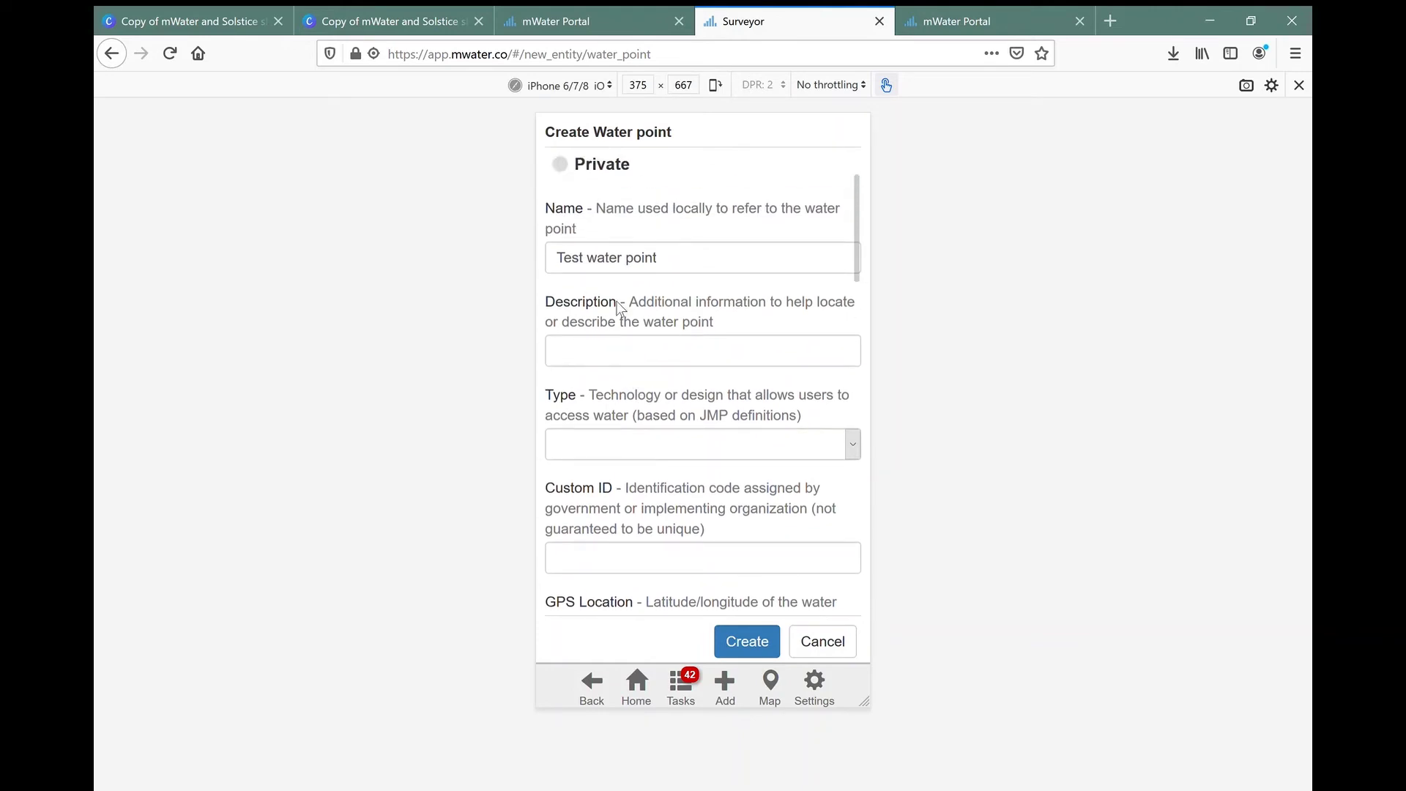
# Set the type to Protected dug well and create the water point
pyautogui.click(648, 442)
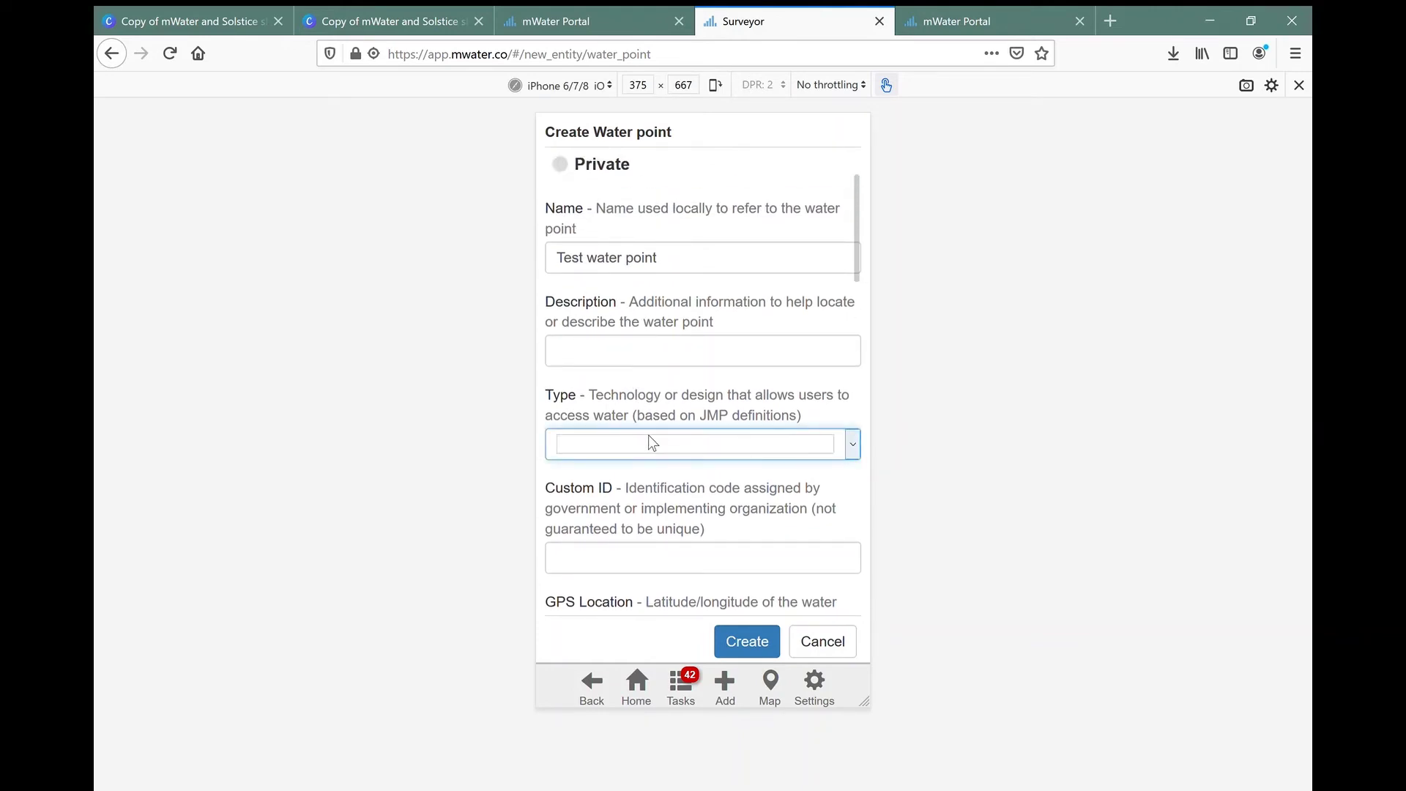
pyautogui.click(645, 124)
pyautogui.scroll(-5, 605, 364)
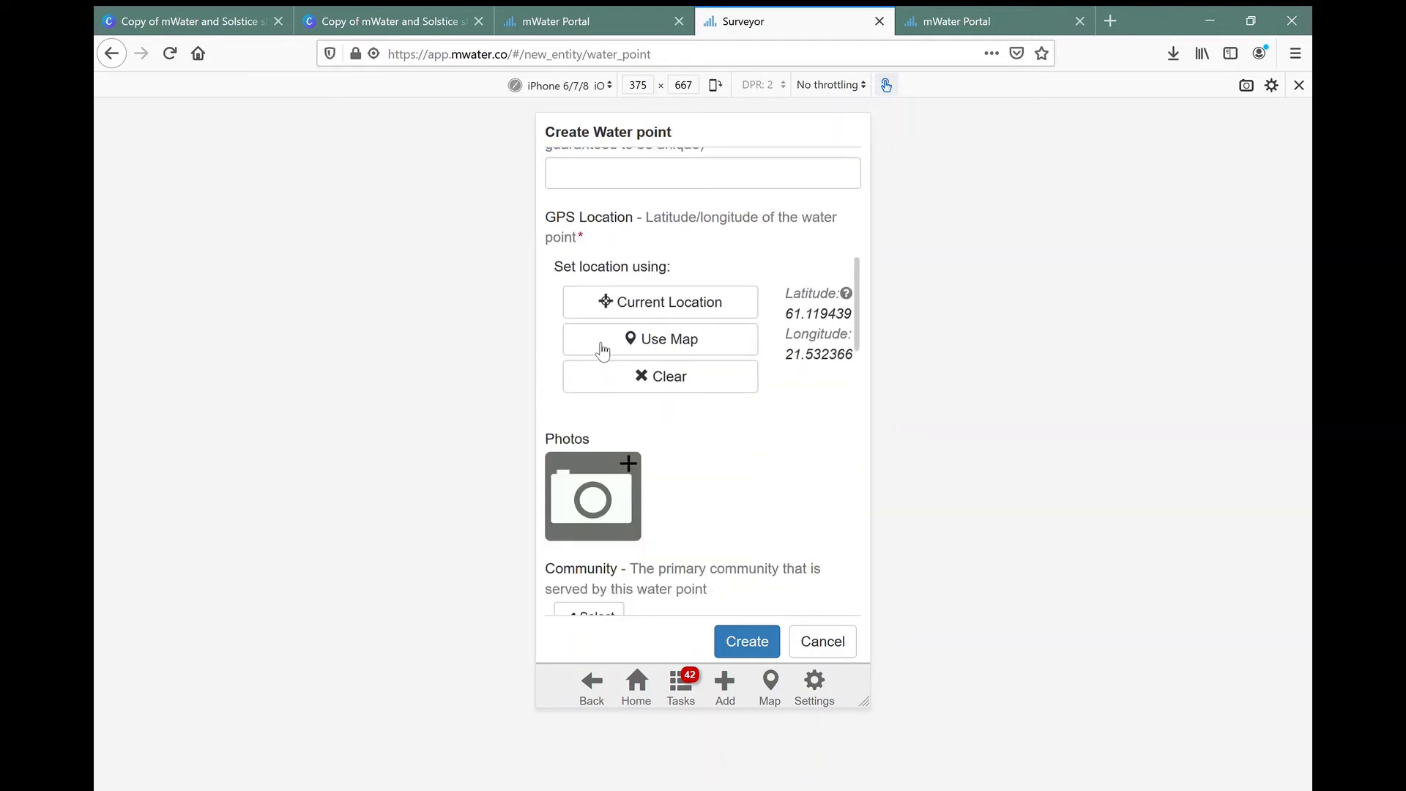
pyautogui.scroll(-5, 601, 352)
pyautogui.scroll(-1, 597, 352)
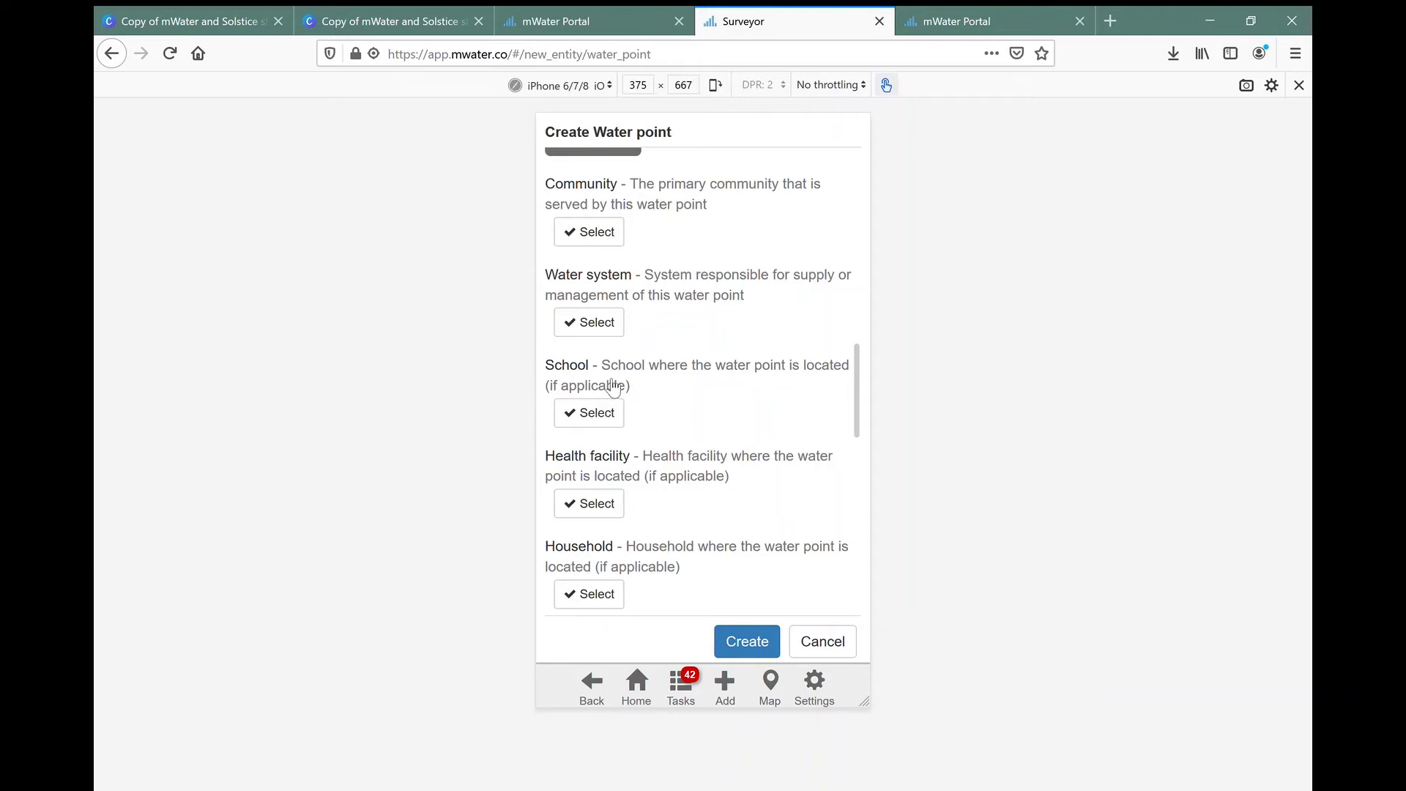
pyautogui.scroll(5, 705, 477)
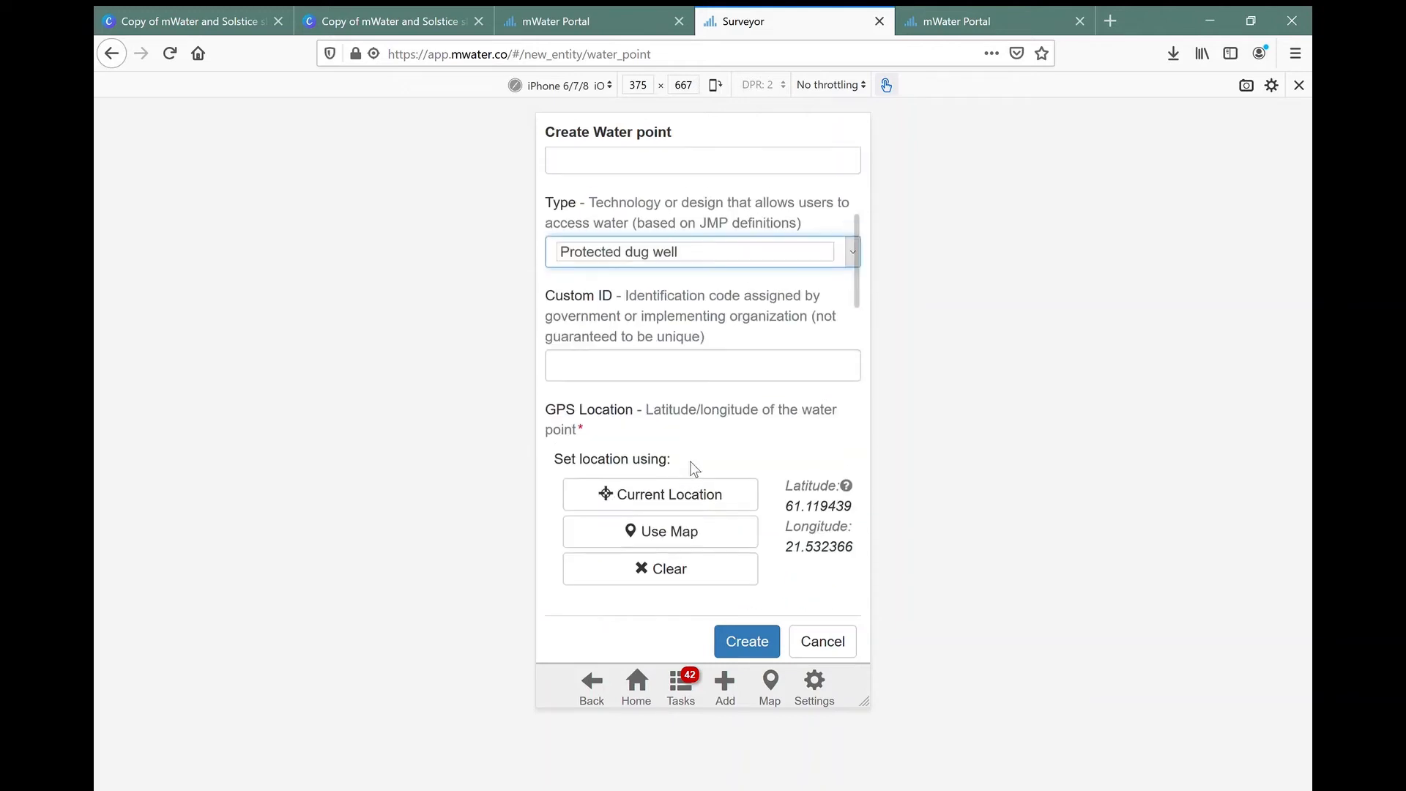
pyautogui.scroll(4, 691, 465)
pyautogui.click(745, 648)
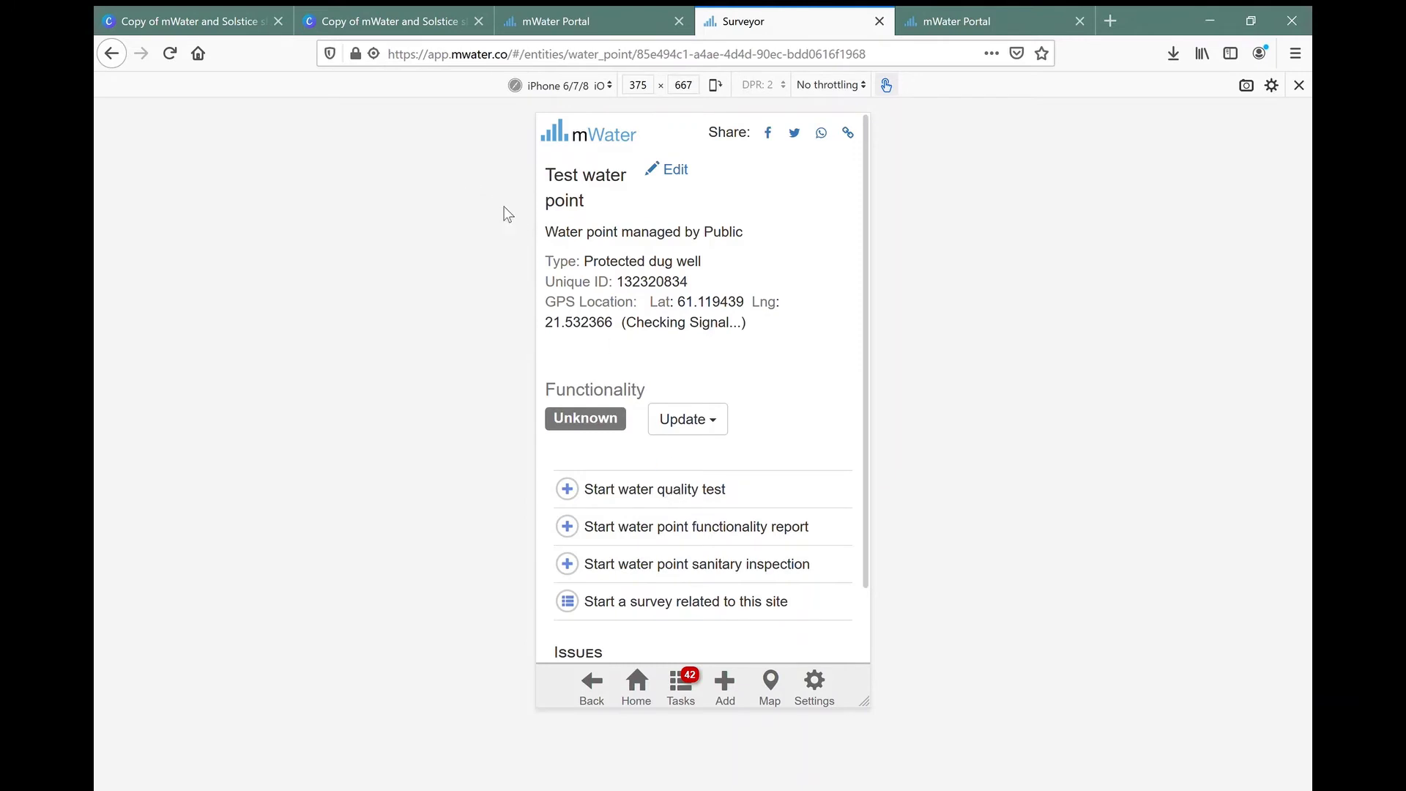
pyautogui.scroll(-3, 638, 531)
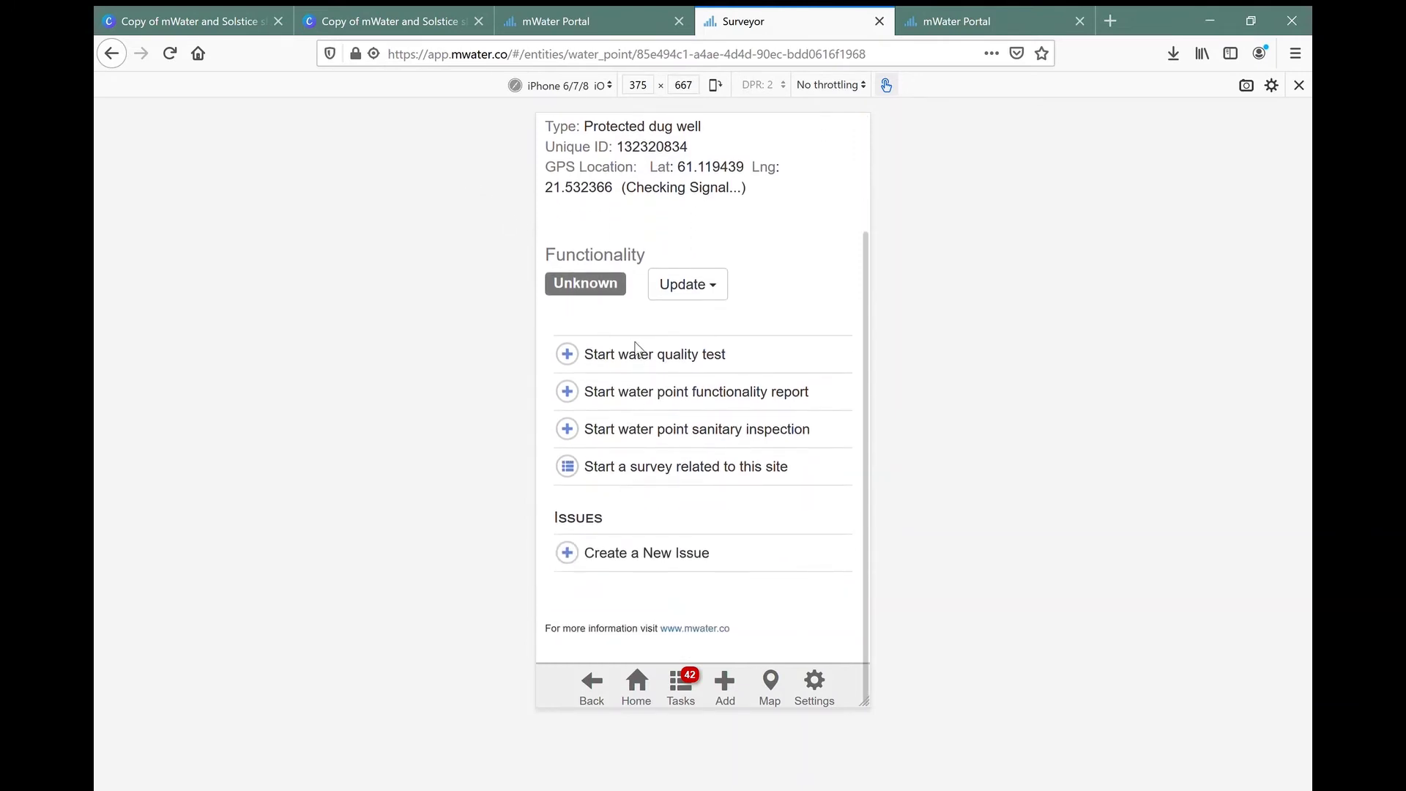
# Start a Well Water Level survey for Test water point, then view its design in the portal
pyautogui.click(637, 470)
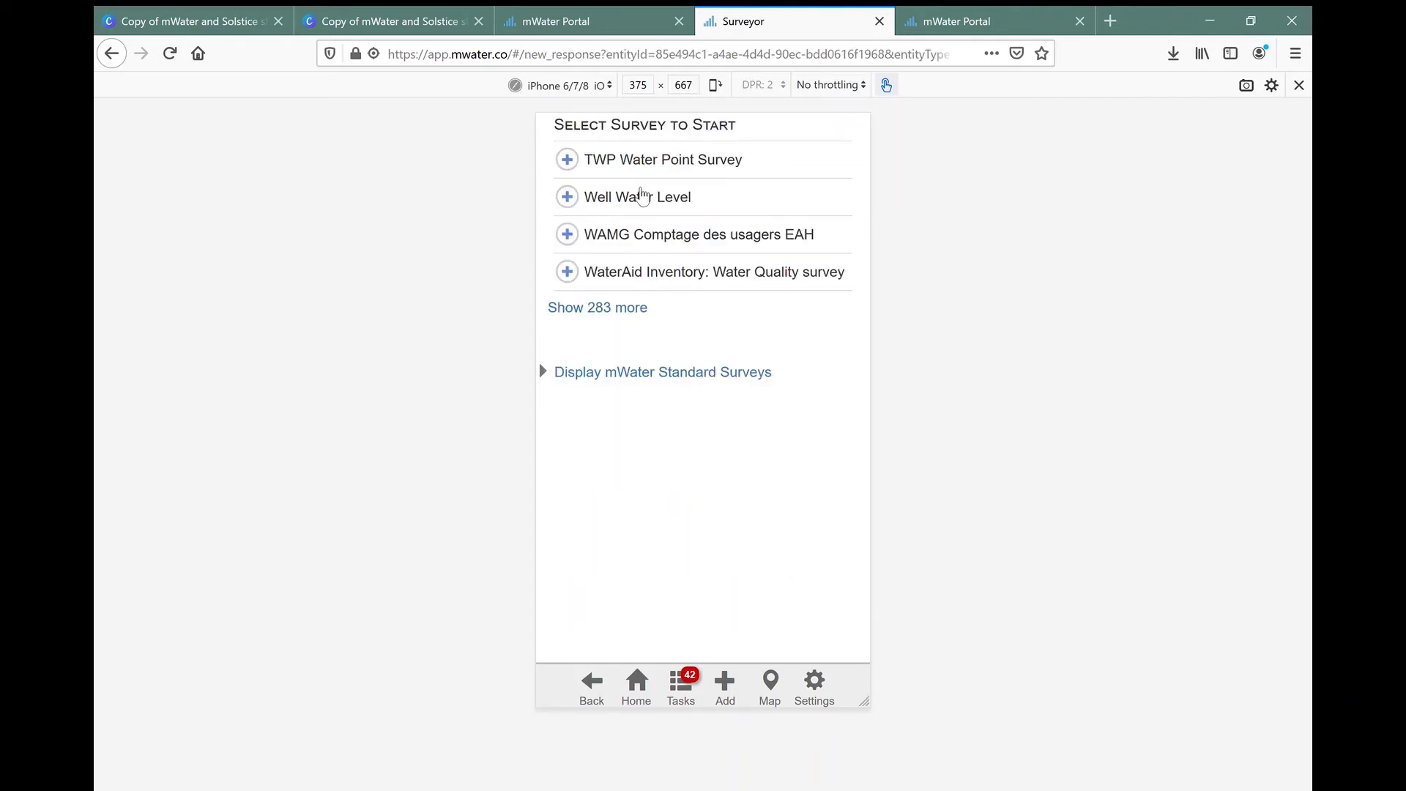
pyautogui.click(643, 194)
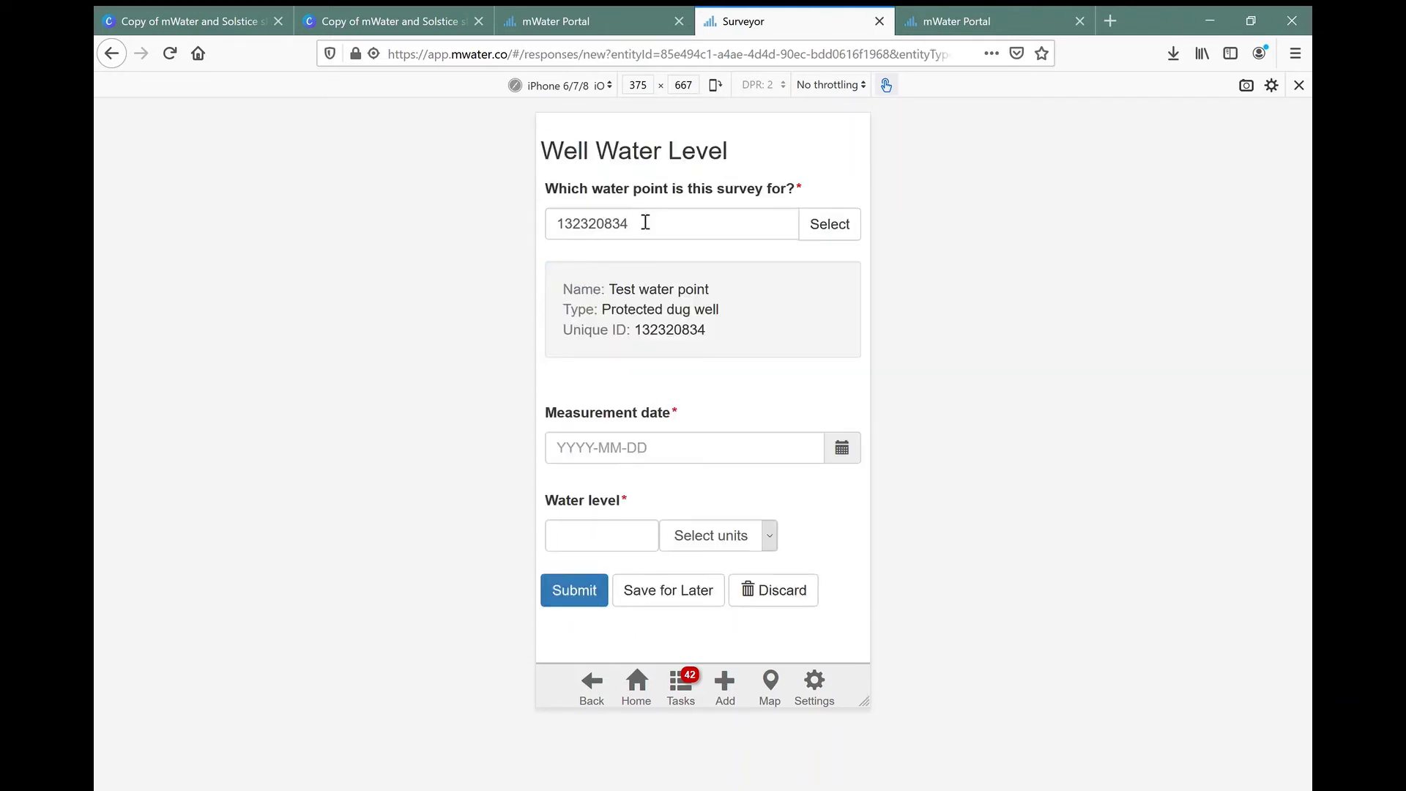
pyautogui.click(947, 25)
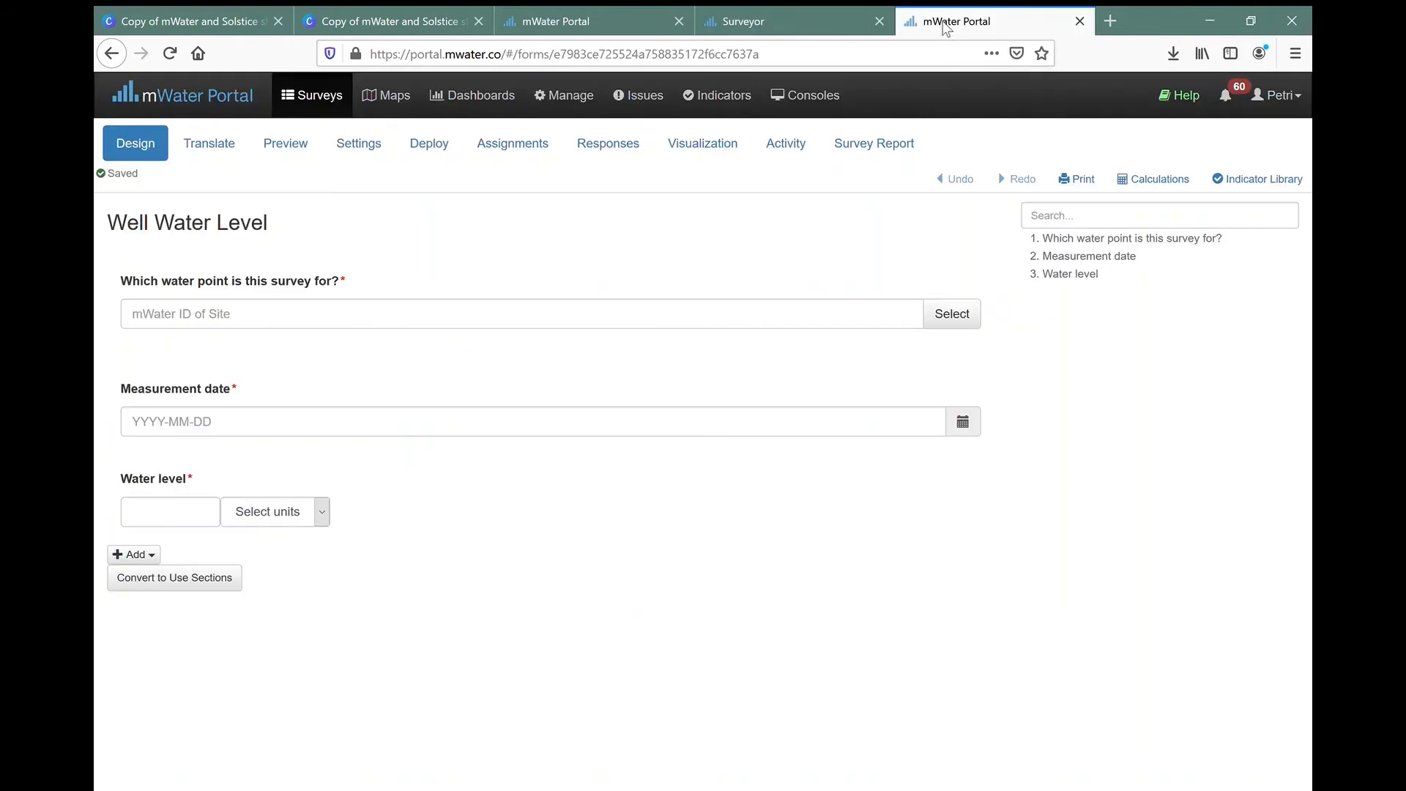
pyautogui.moveTo(300, 313)
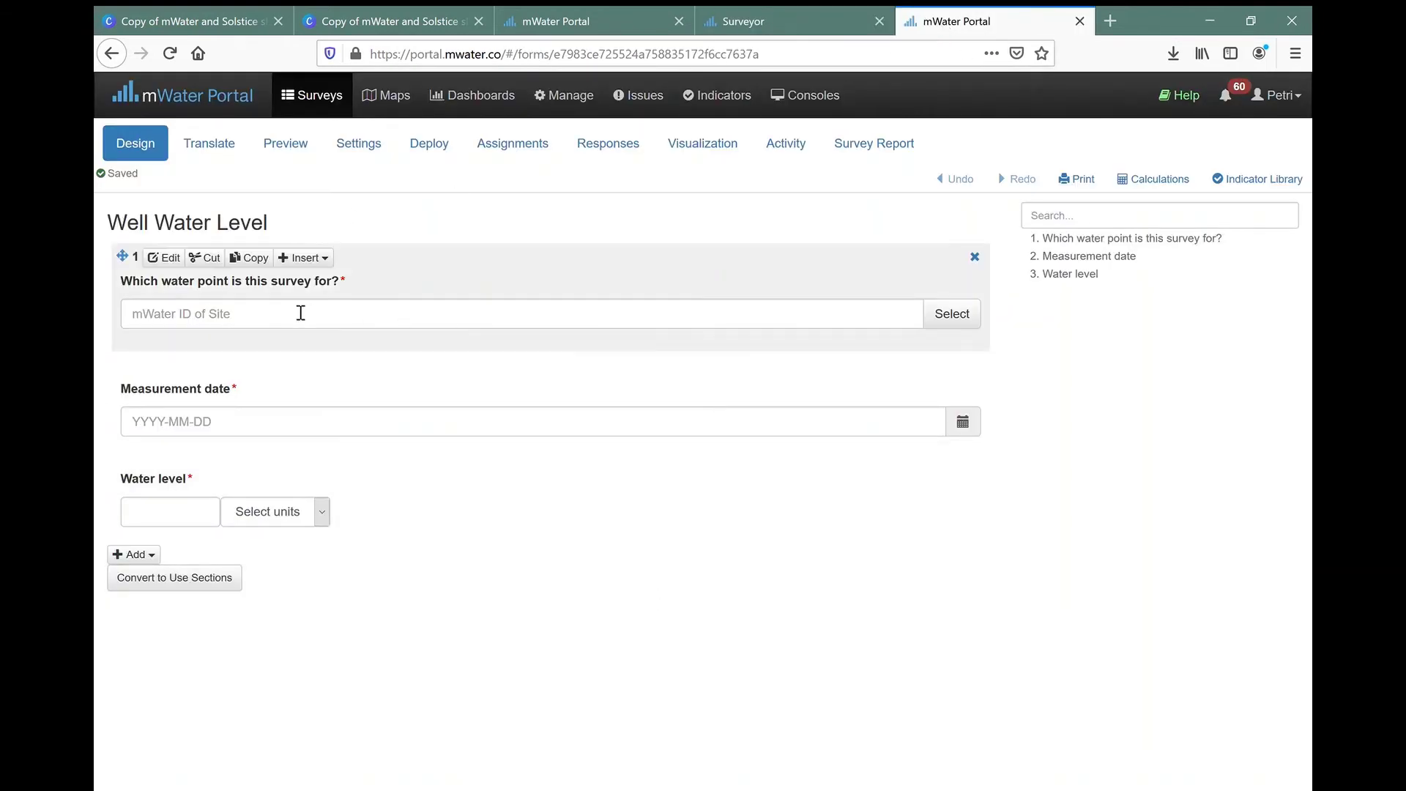
# Save the water point question's settings and return to the Surveyor form
pyautogui.click(164, 257)
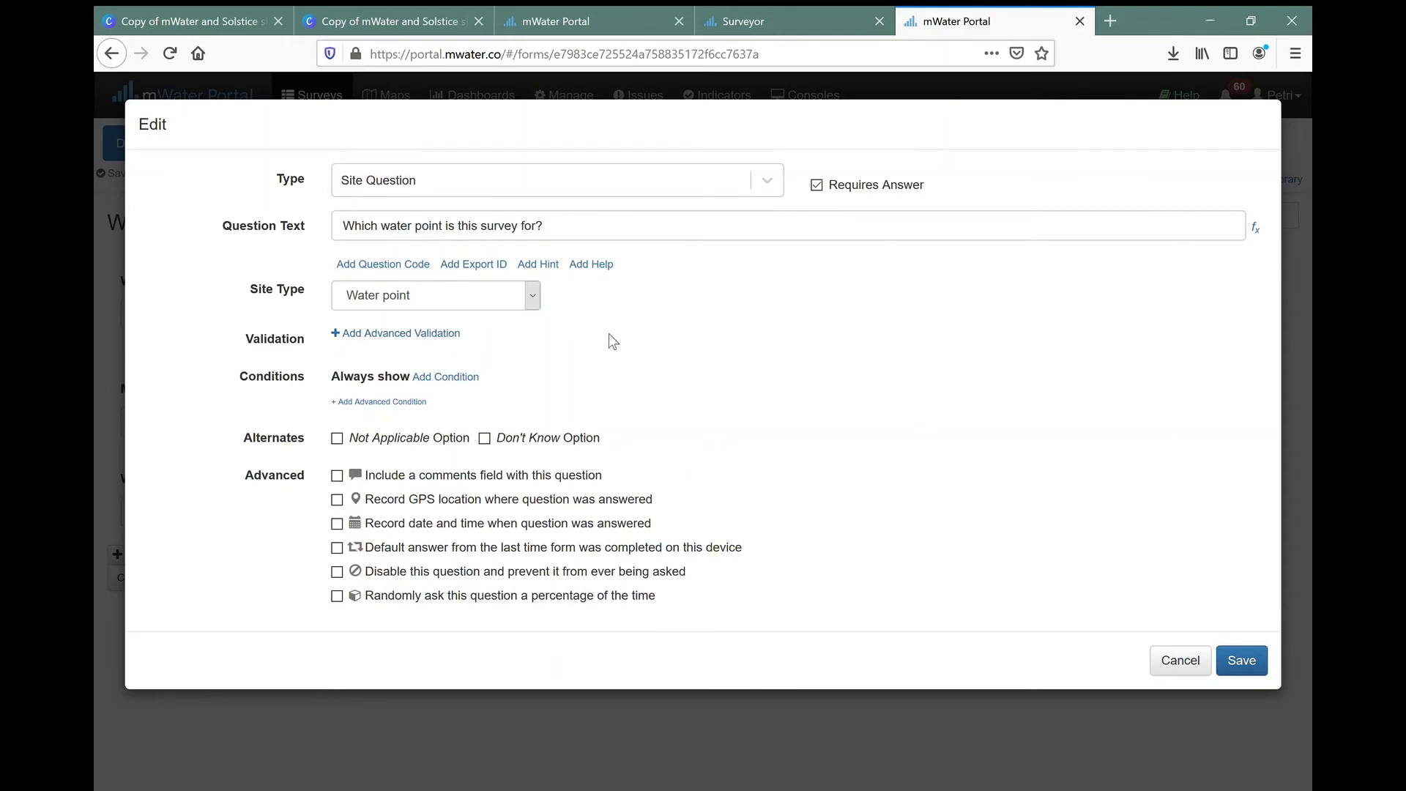
pyautogui.click(1243, 665)
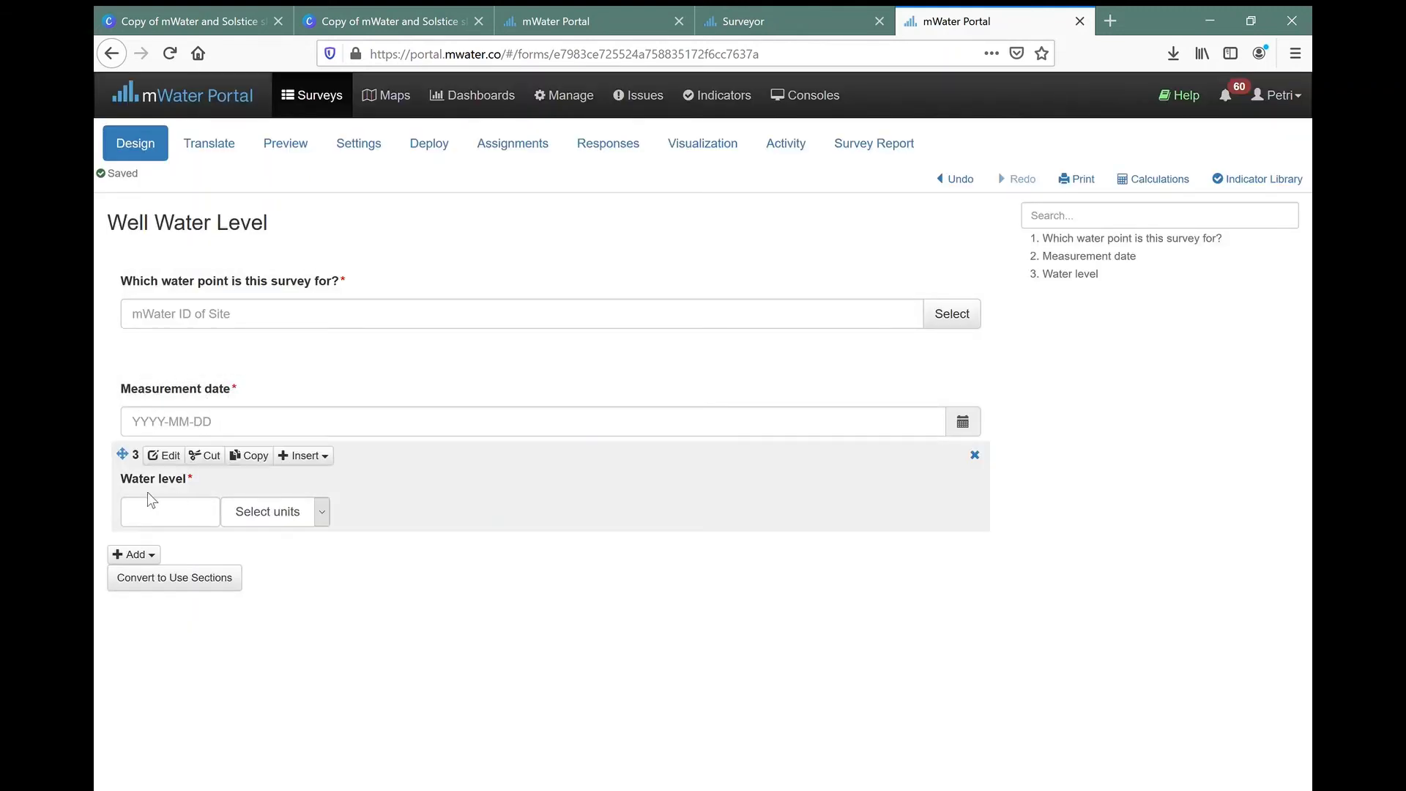
pyautogui.click(769, 22)
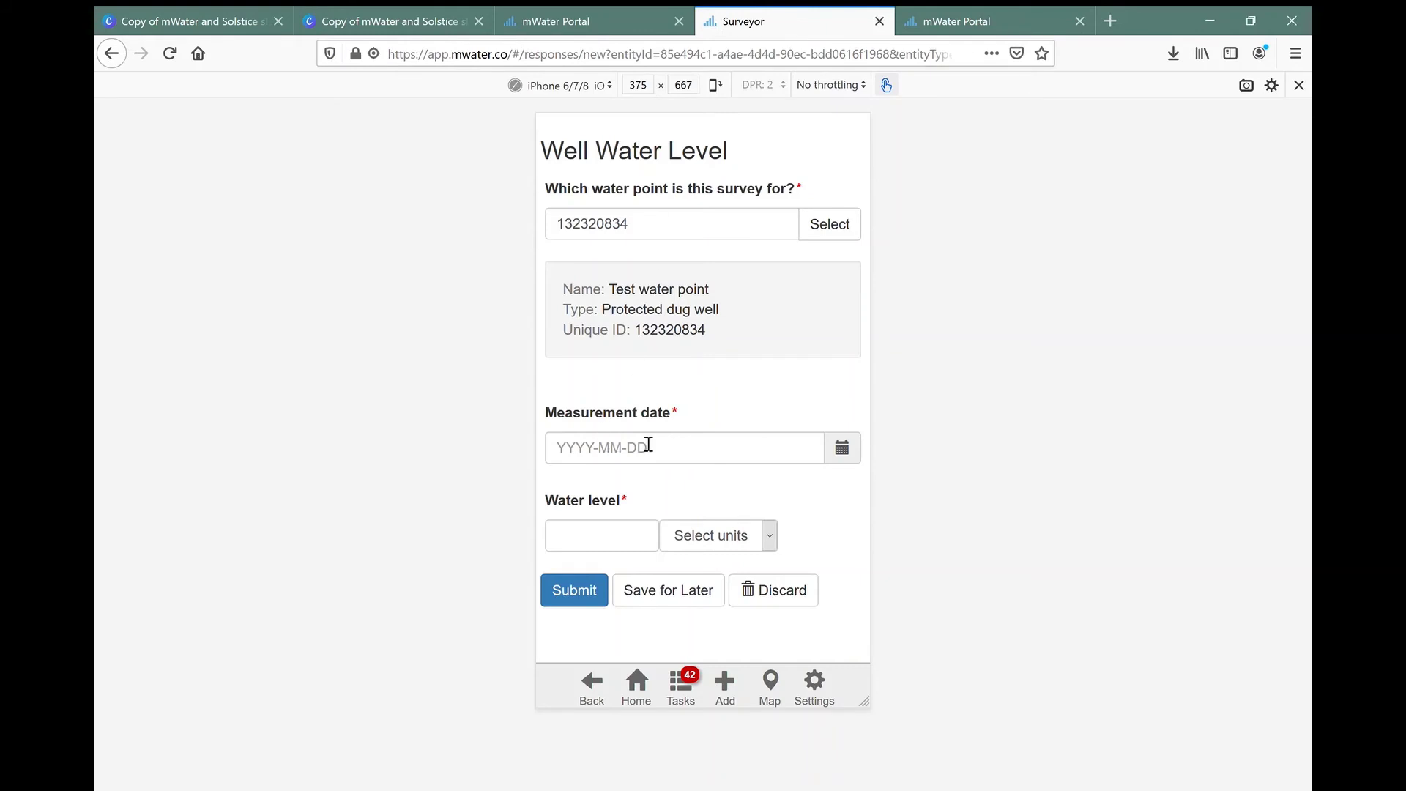
# Set the measurement date to 2019-12-01 in the calendar
pyautogui.click(842, 447)
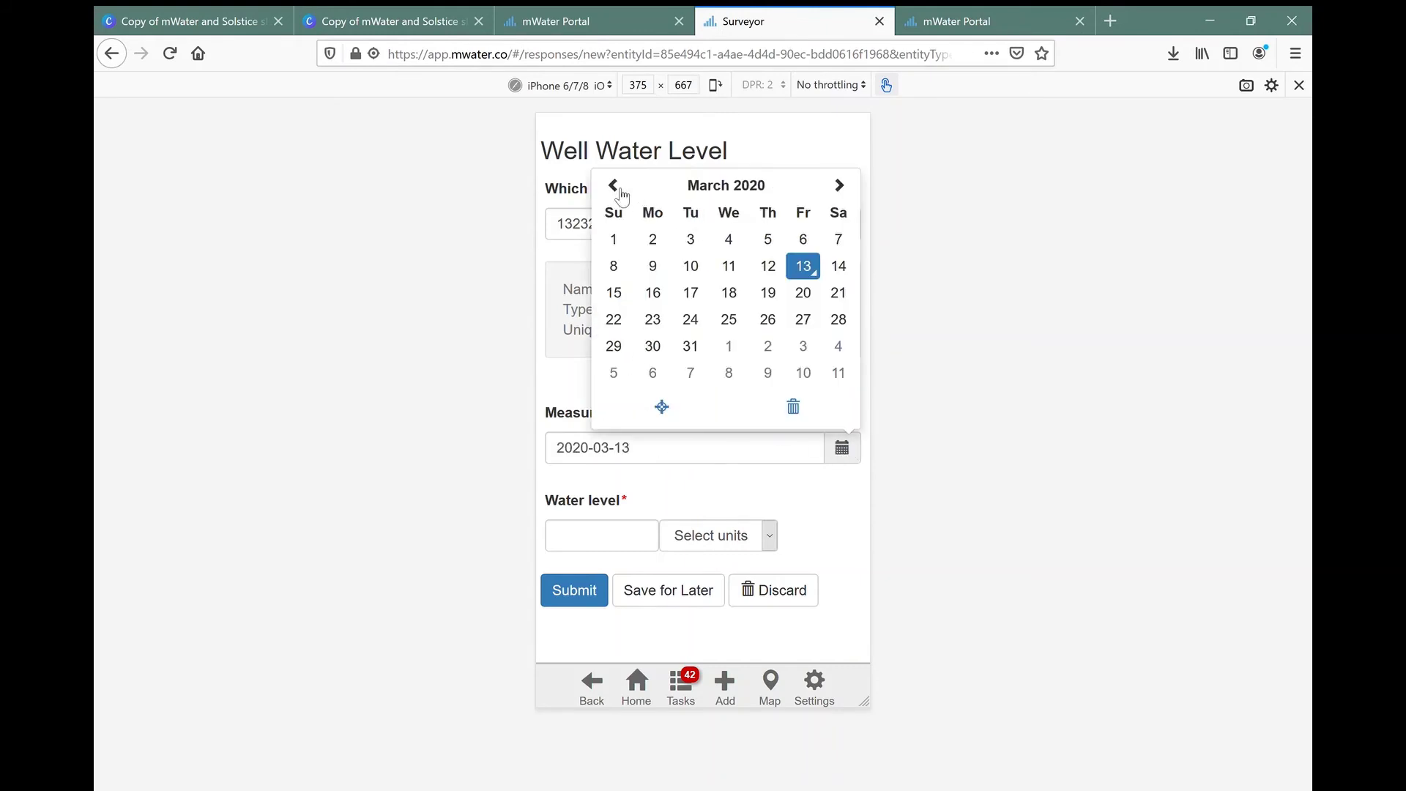
pyautogui.click(616, 188)
pyautogui.click(615, 188)
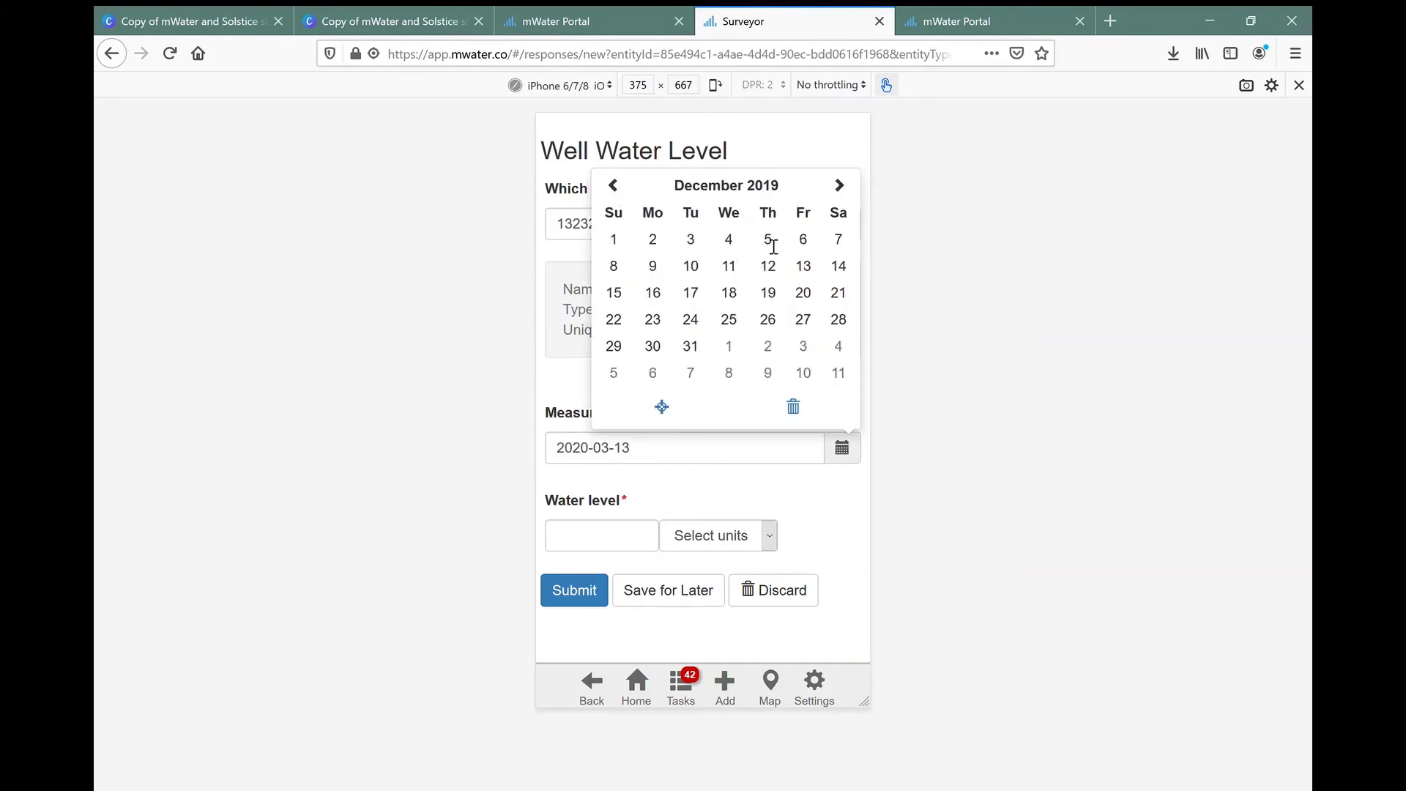
pyautogui.click(600, 536)
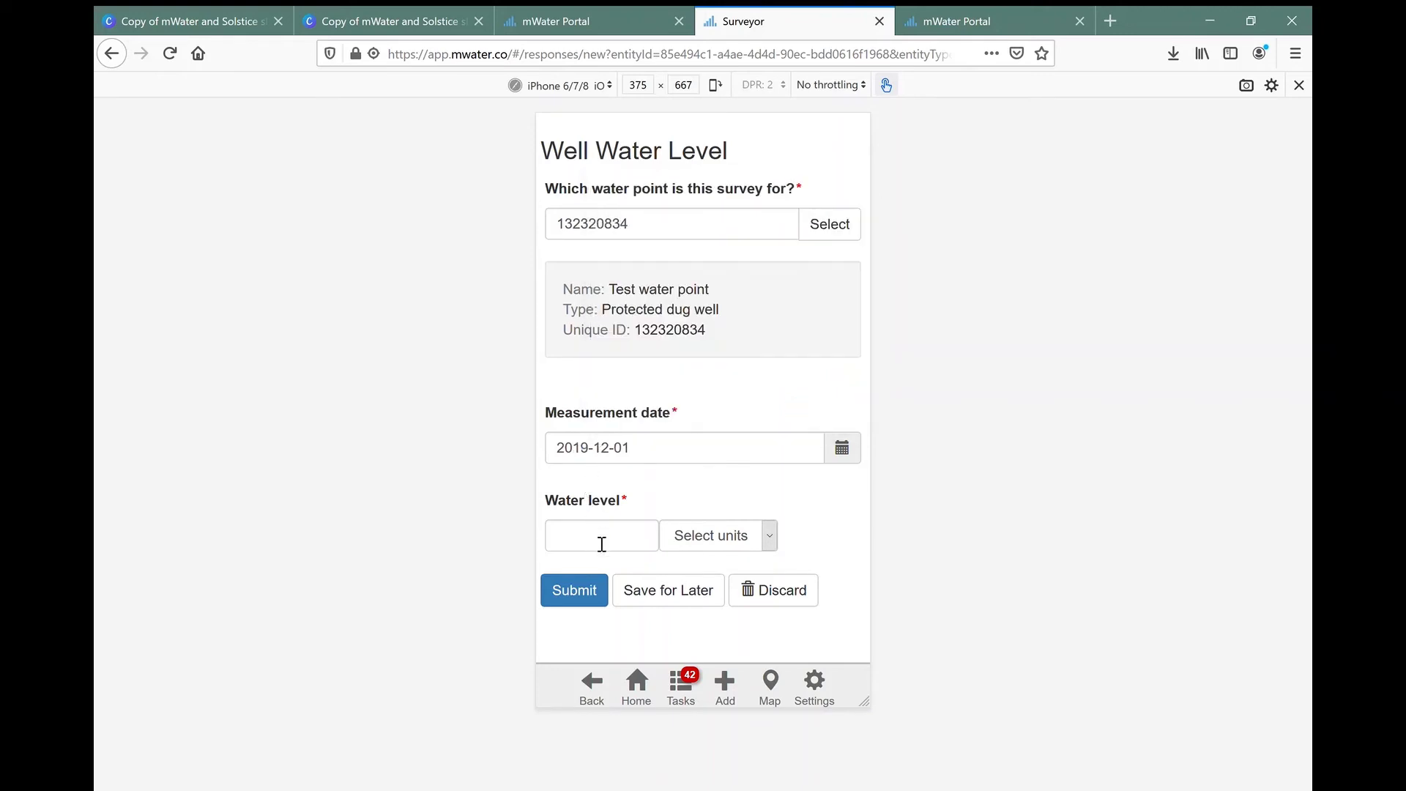
# Enter water level 4 metres and submit the response
pyautogui.click(601, 544)
pyautogui.write('4')
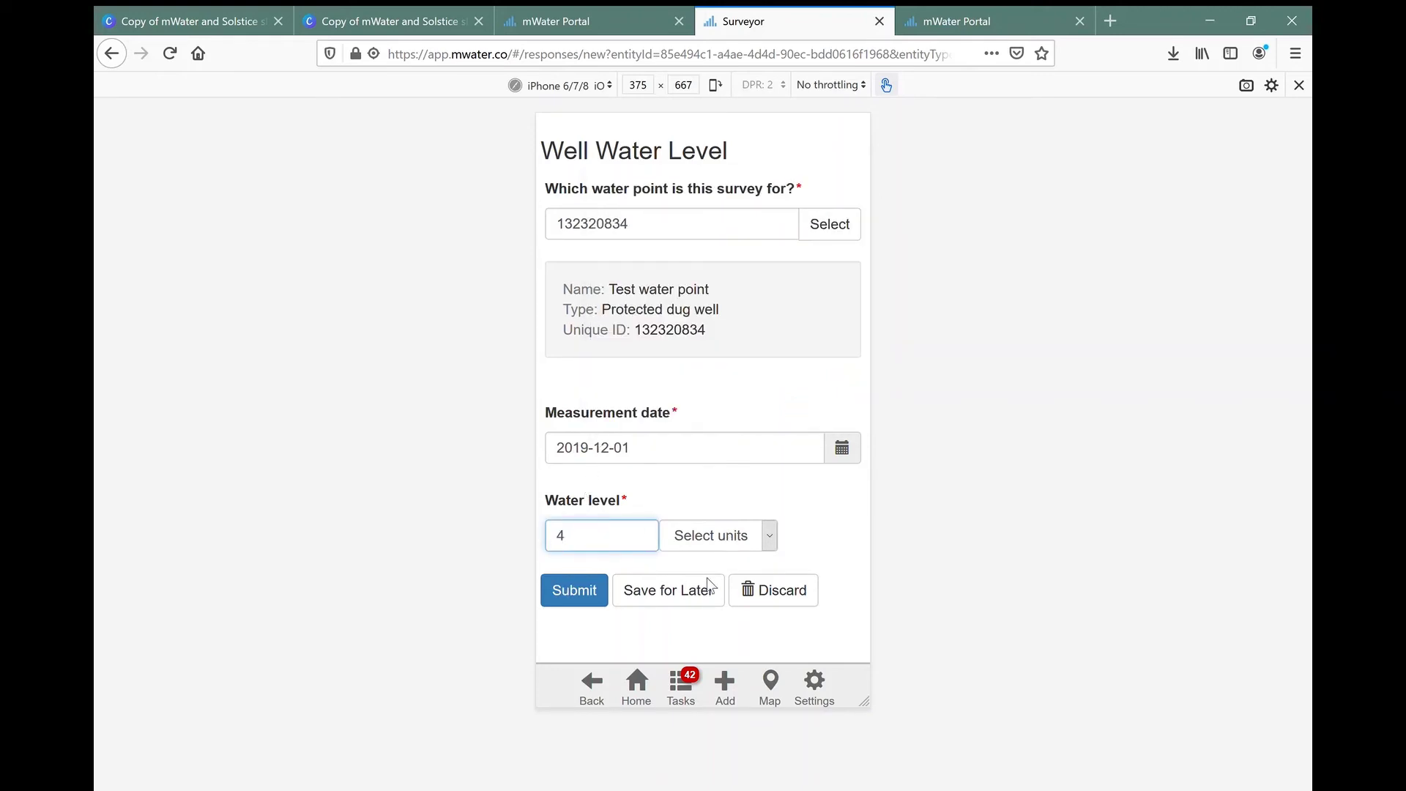
pyautogui.press('Tab')
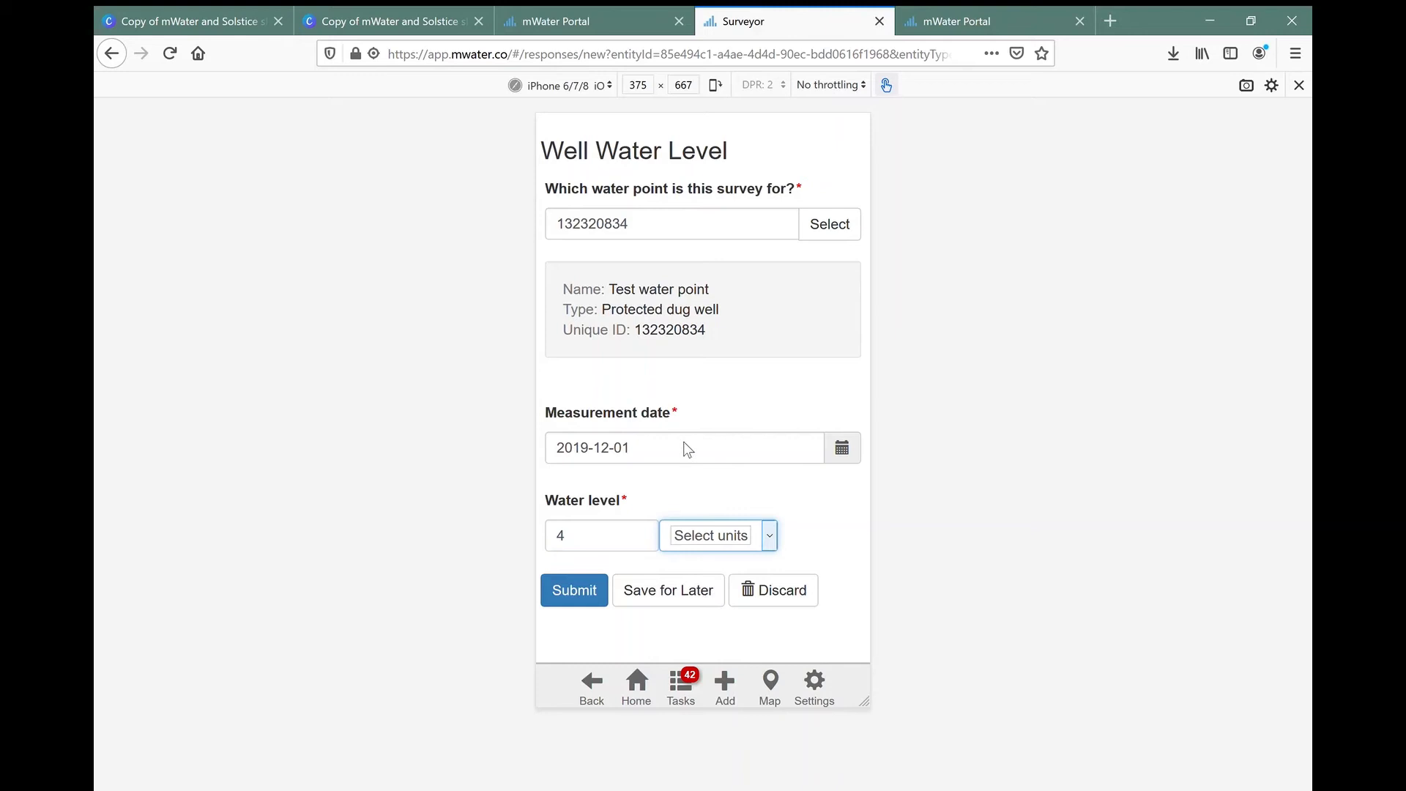
pyautogui.press('Down')
pyautogui.click(577, 590)
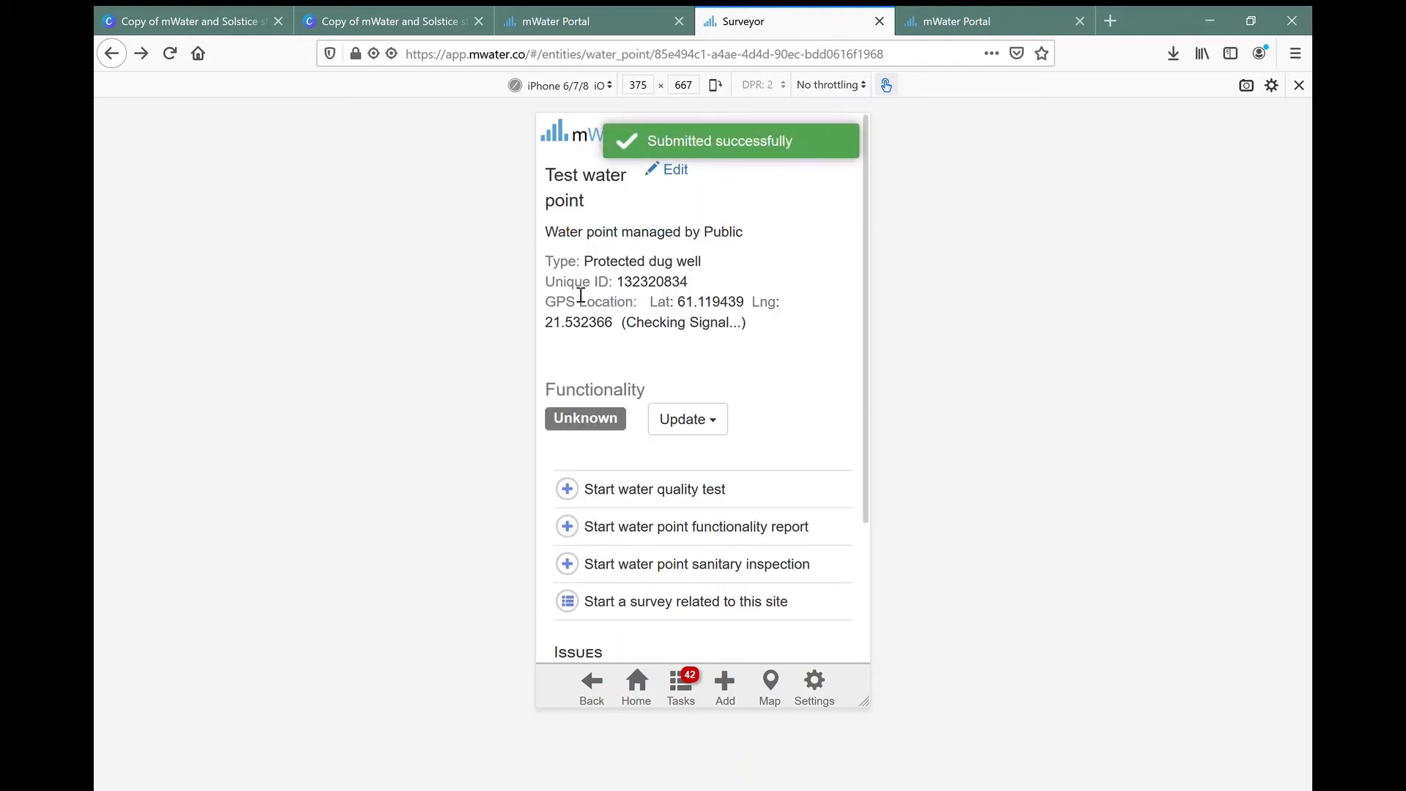
pyautogui.scroll(-2, 646, 563)
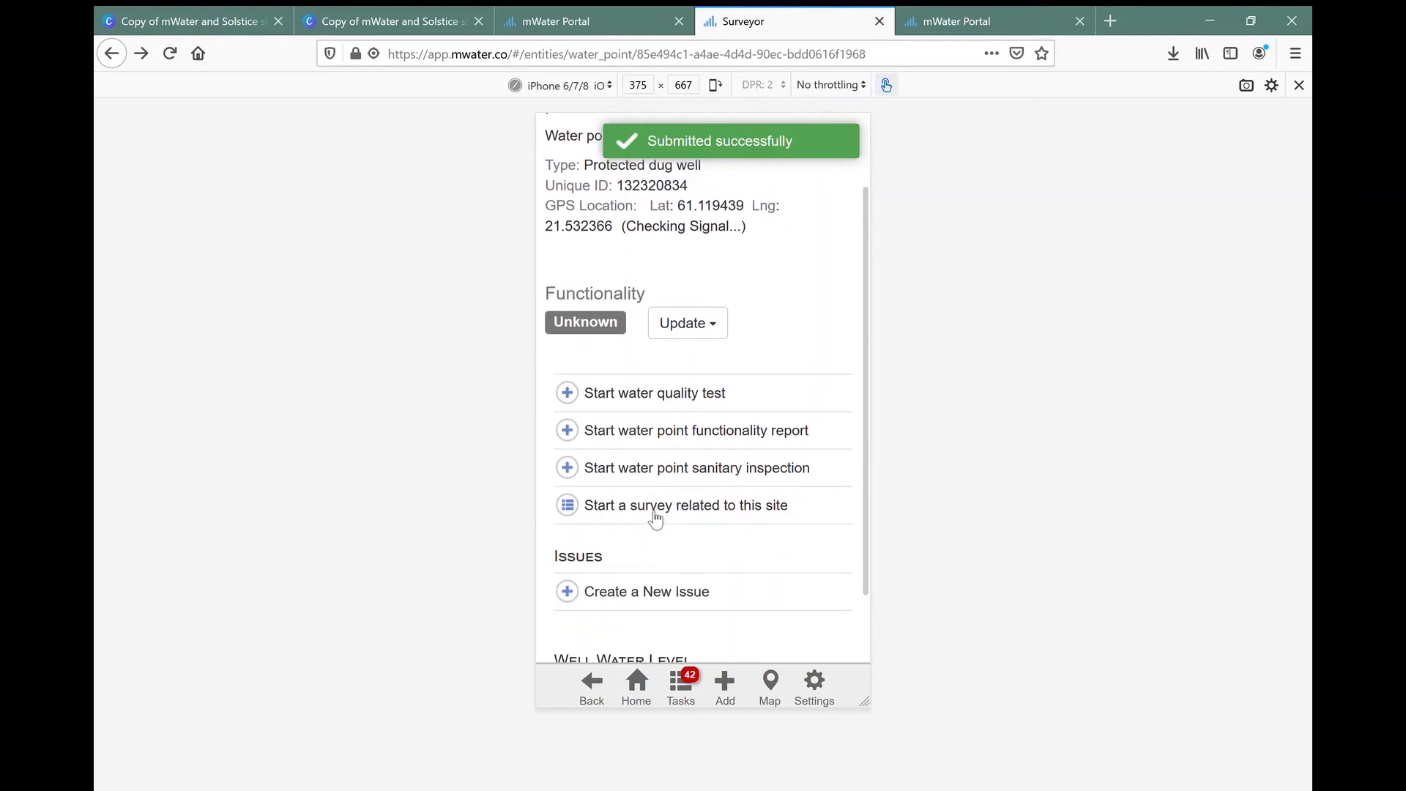
# Start another Well Water Level survey, then leave it for the map of water points
pyautogui.click(652, 508)
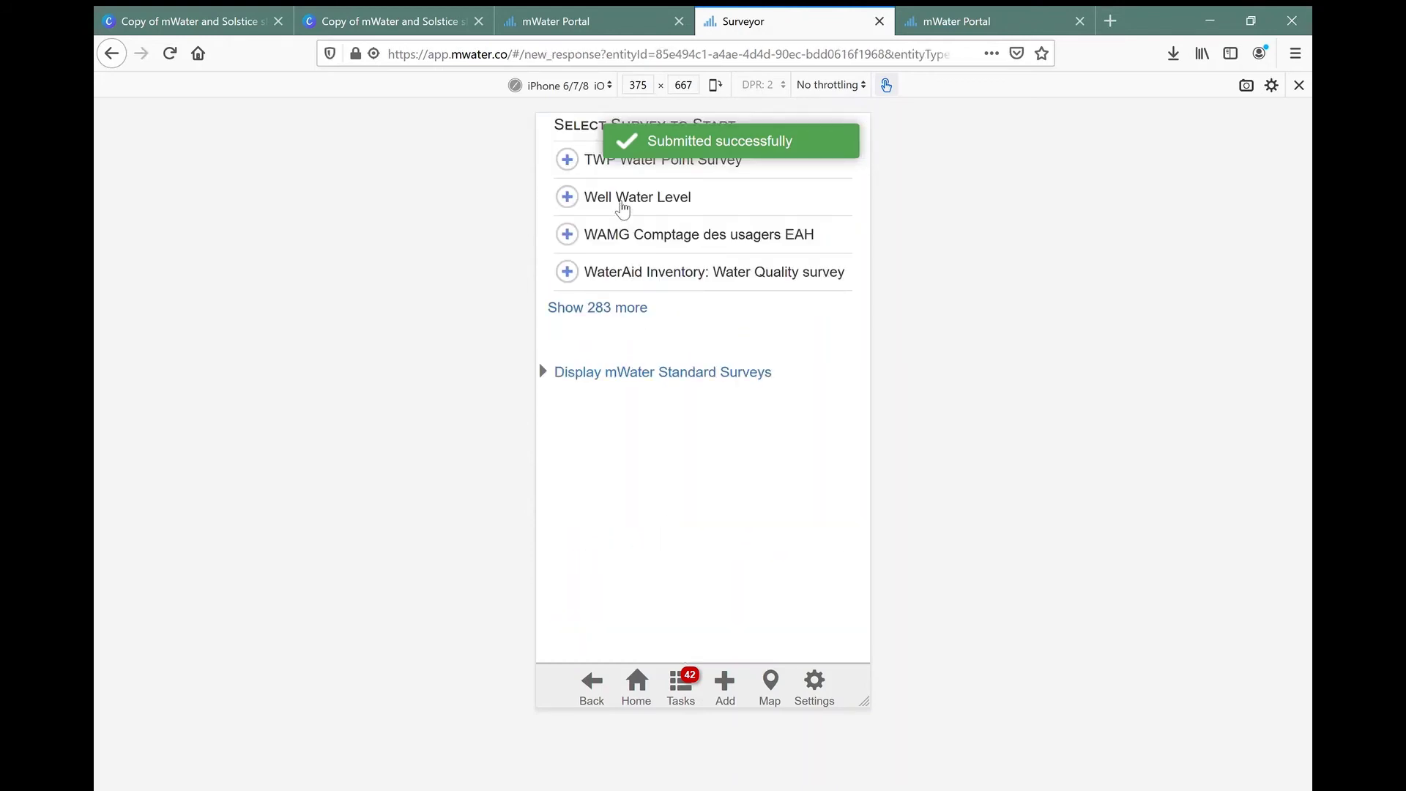
pyautogui.click(621, 208)
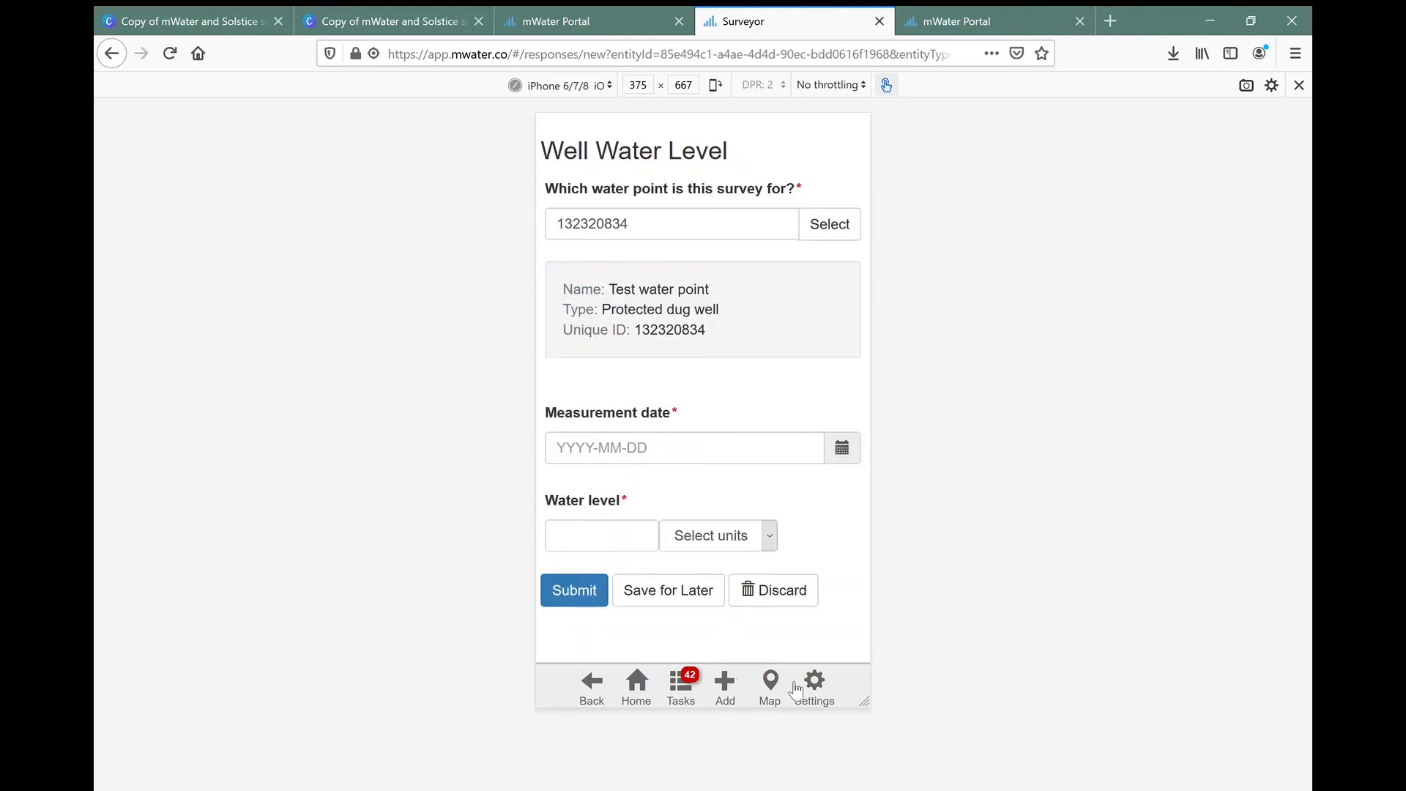
pyautogui.click(768, 682)
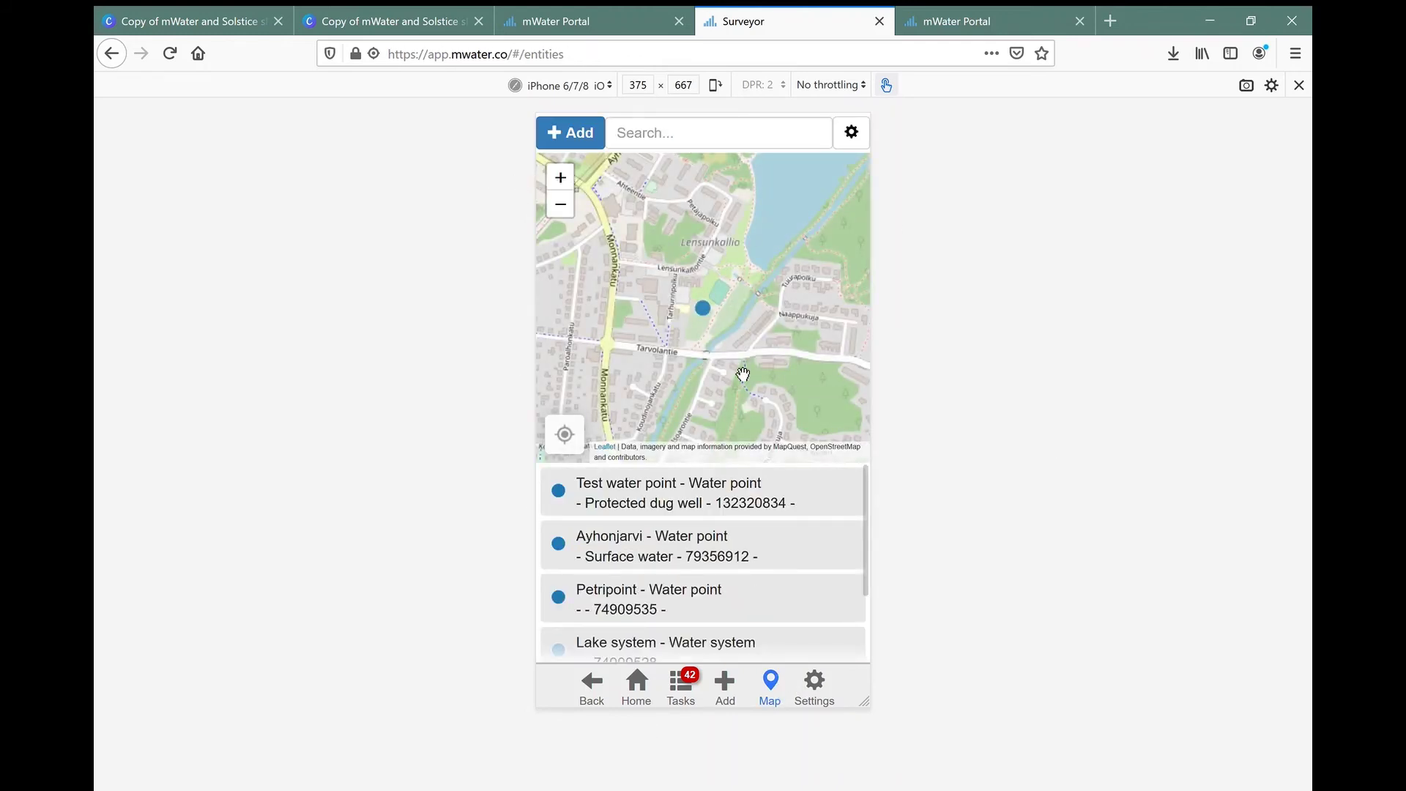
pyautogui.moveTo(725, 310)
pyautogui.mouseDown()
pyautogui.moveTo(648, 295)
pyautogui.moveTo(740, 263)
pyautogui.moveTo(710, 305)
pyautogui.mouseUp()
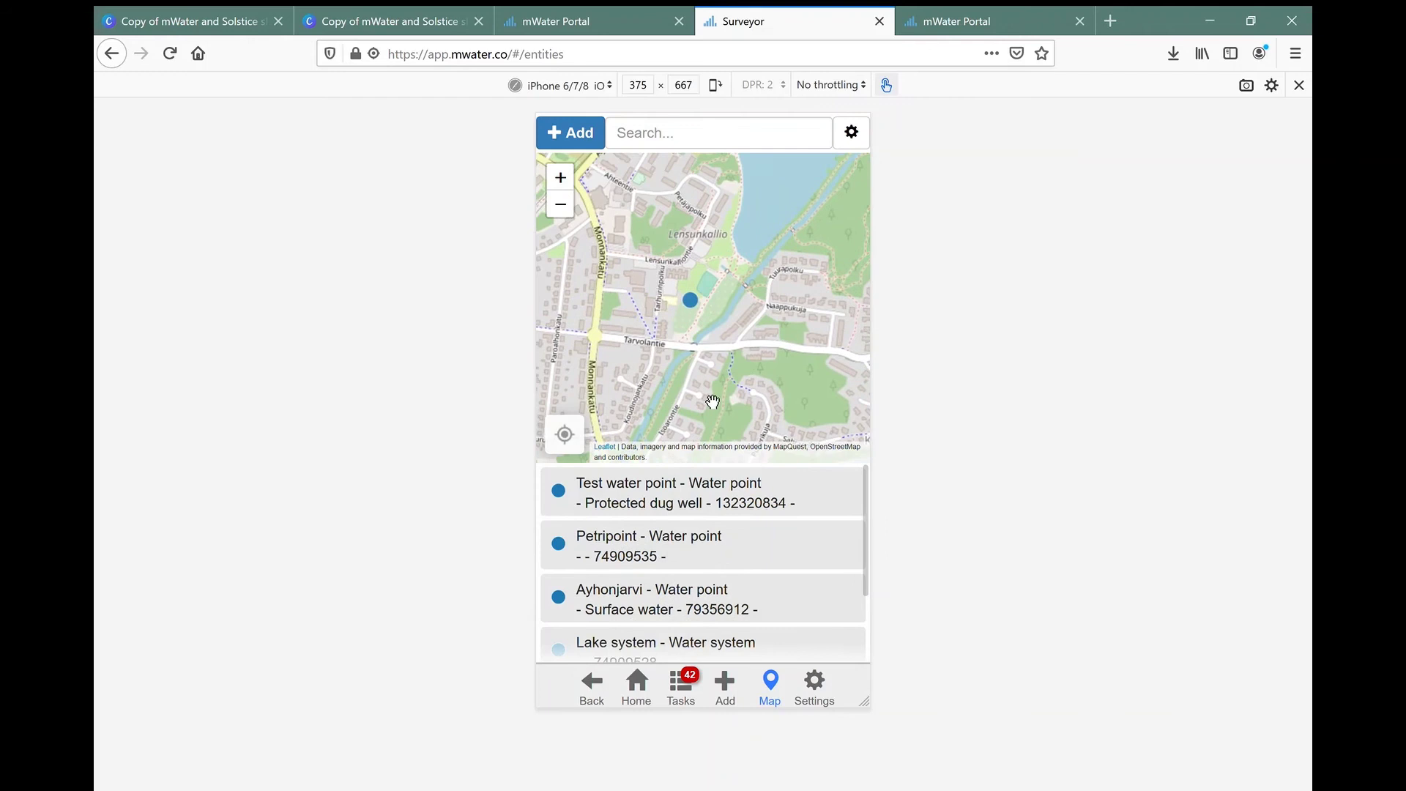
# Reopen Test water point and start a new Well Water Level survey for it
pyautogui.click(704, 494)
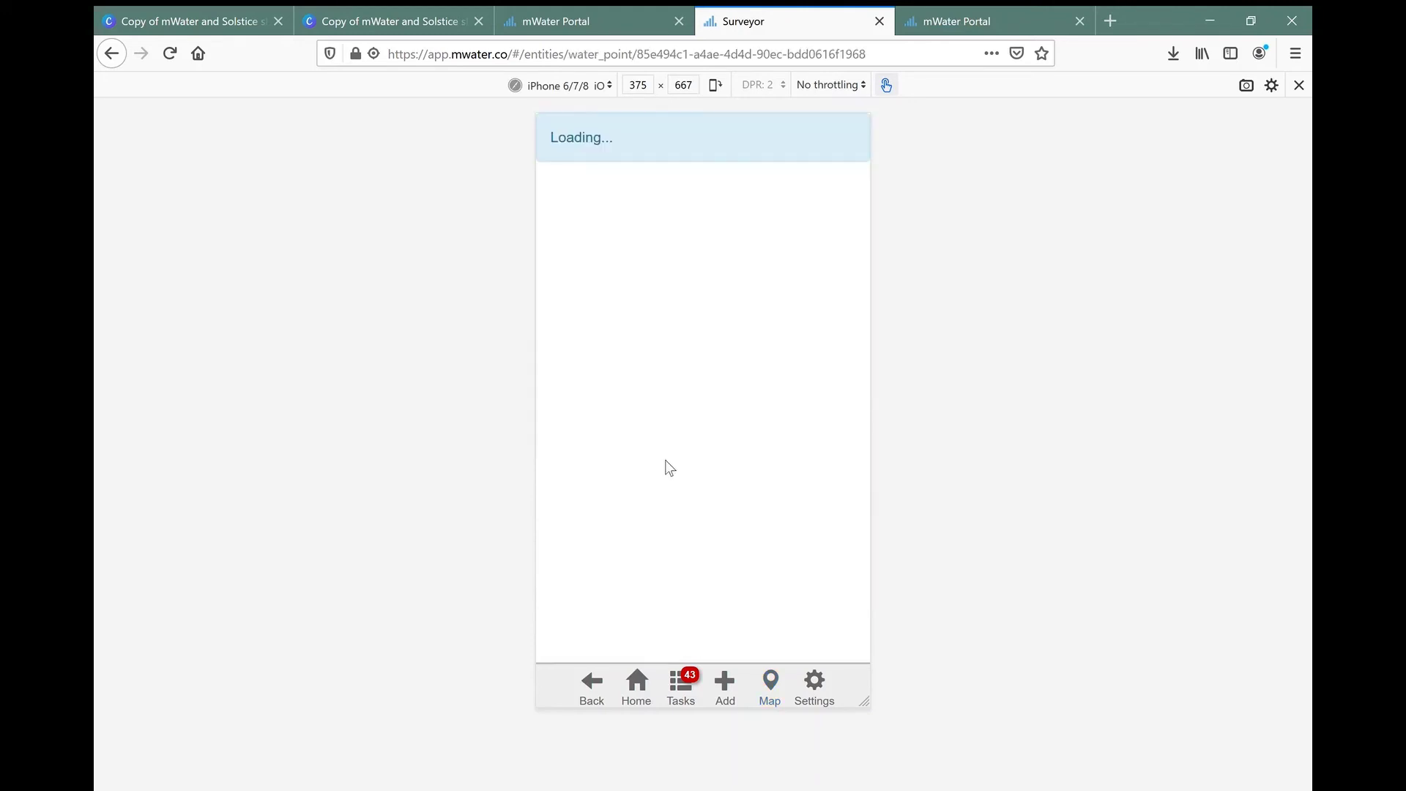
pyautogui.scroll(-2, 652, 346)
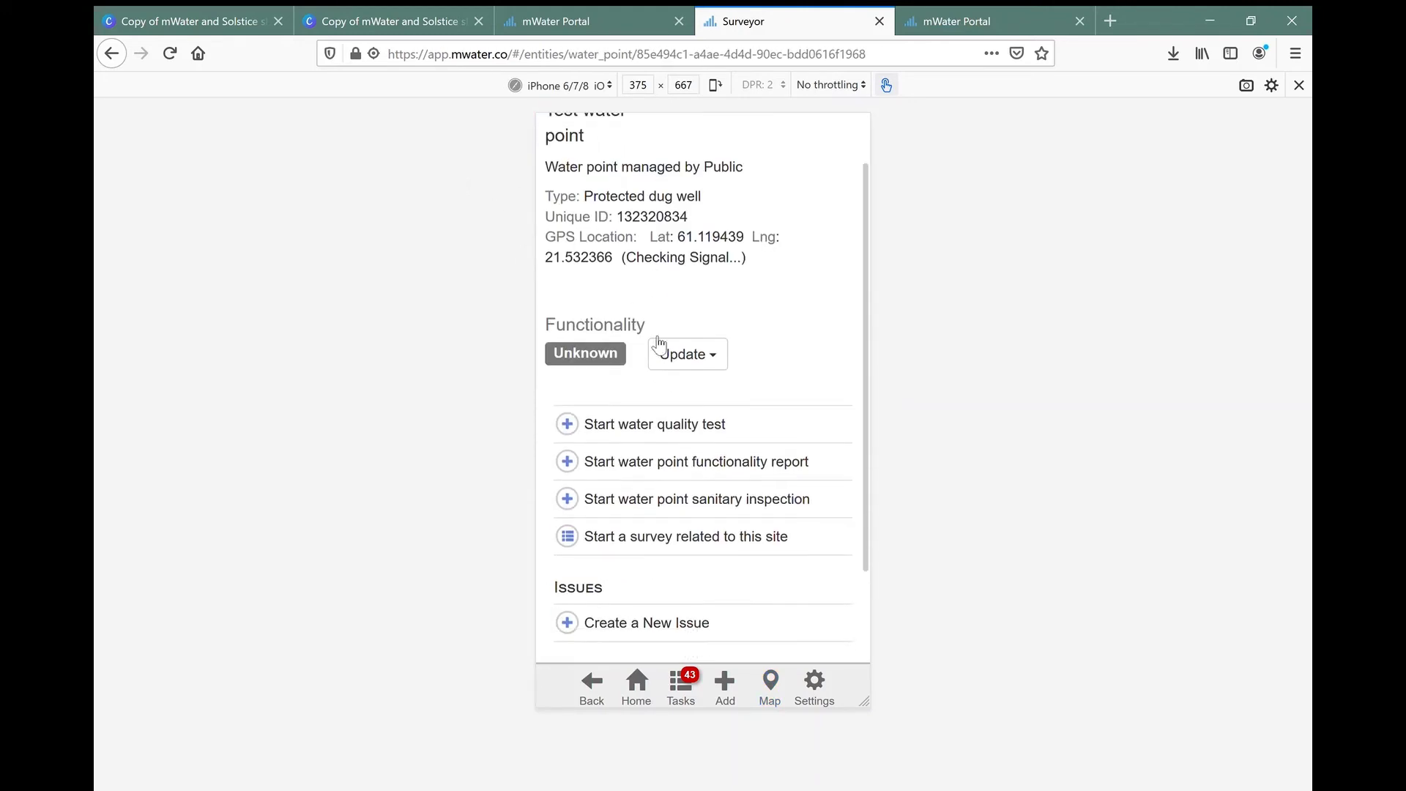
pyautogui.scroll(-2, 644, 377)
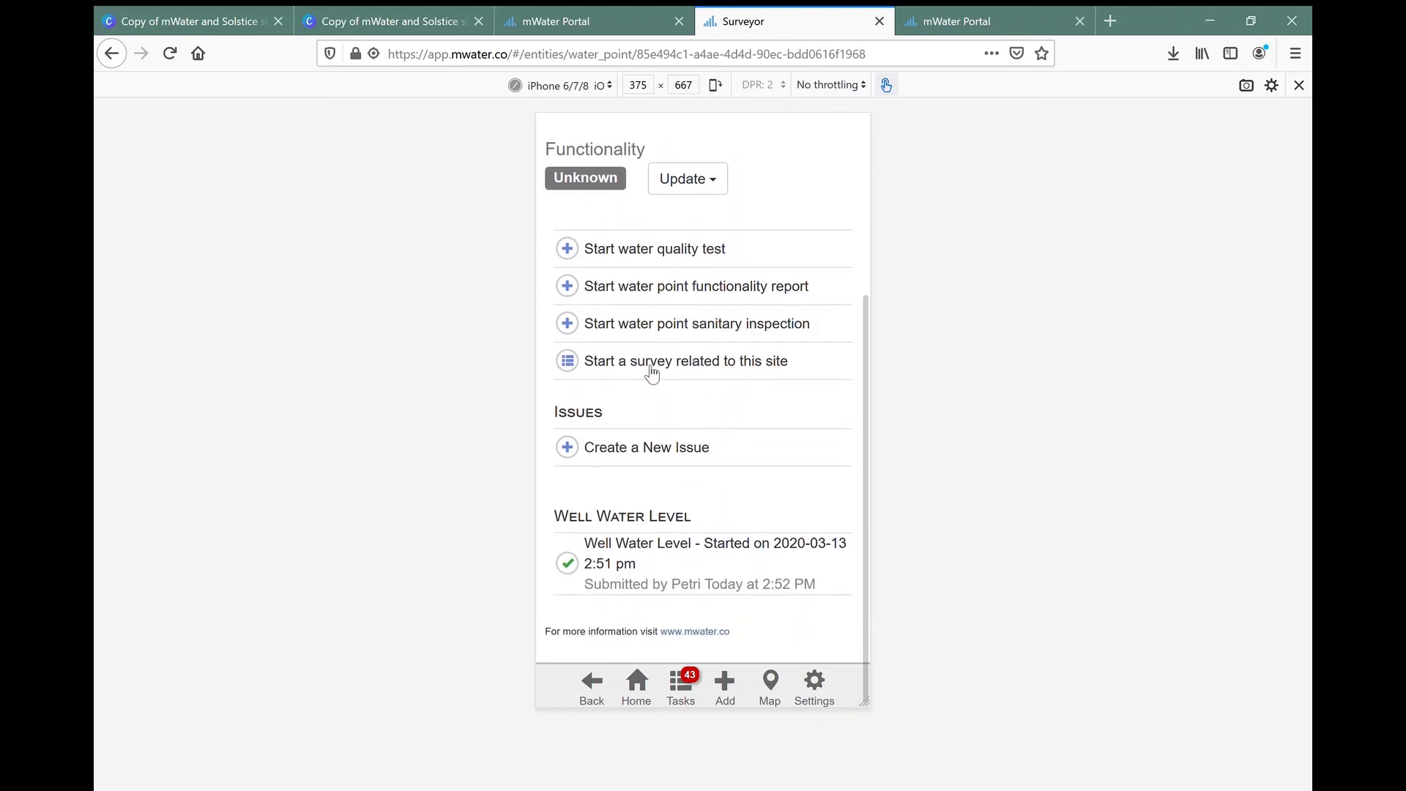
pyautogui.click(650, 370)
pyautogui.click(626, 202)
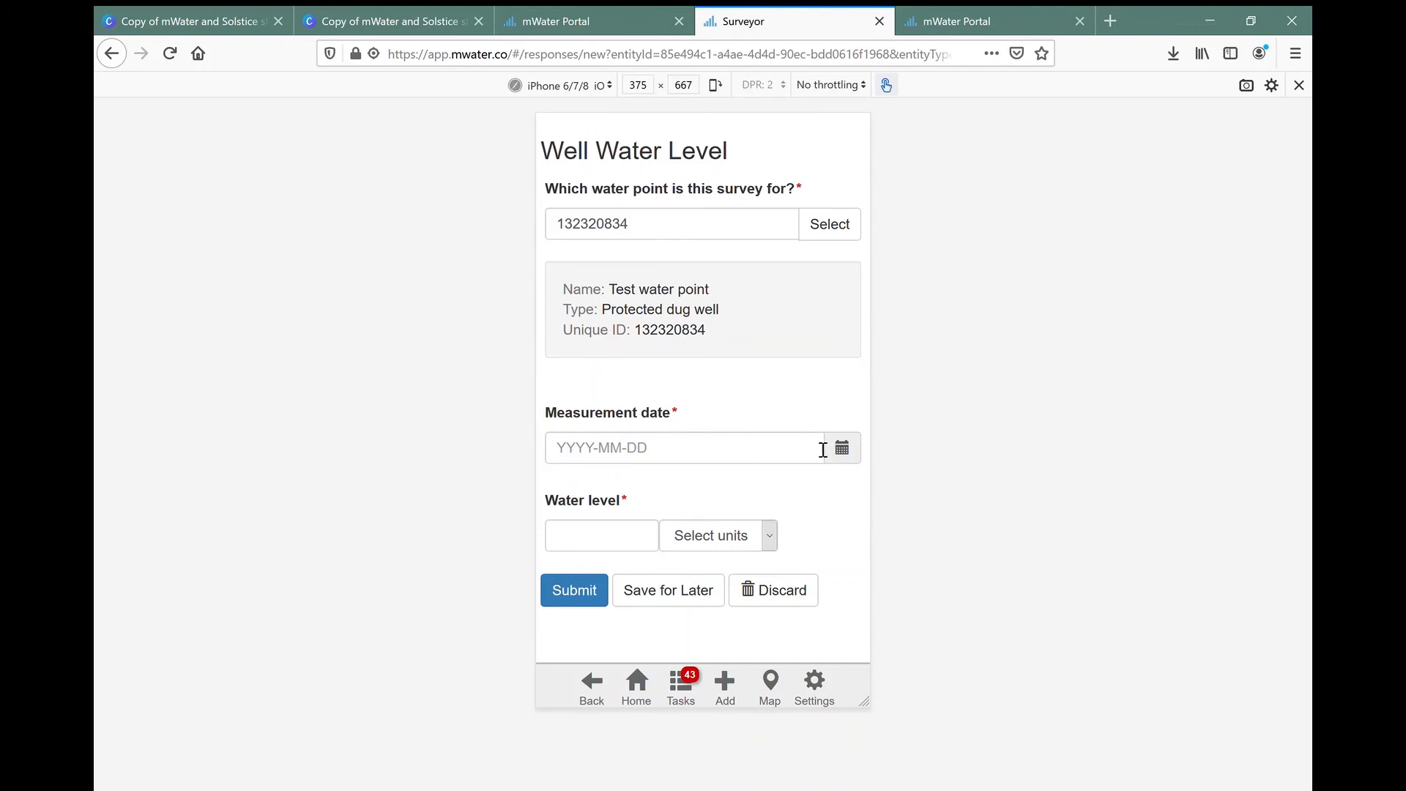
# Set the measurement date to 2020-01-01 in the calendar
pyautogui.click(823, 448)
pyautogui.click(614, 185)
pyautogui.click(613, 185)
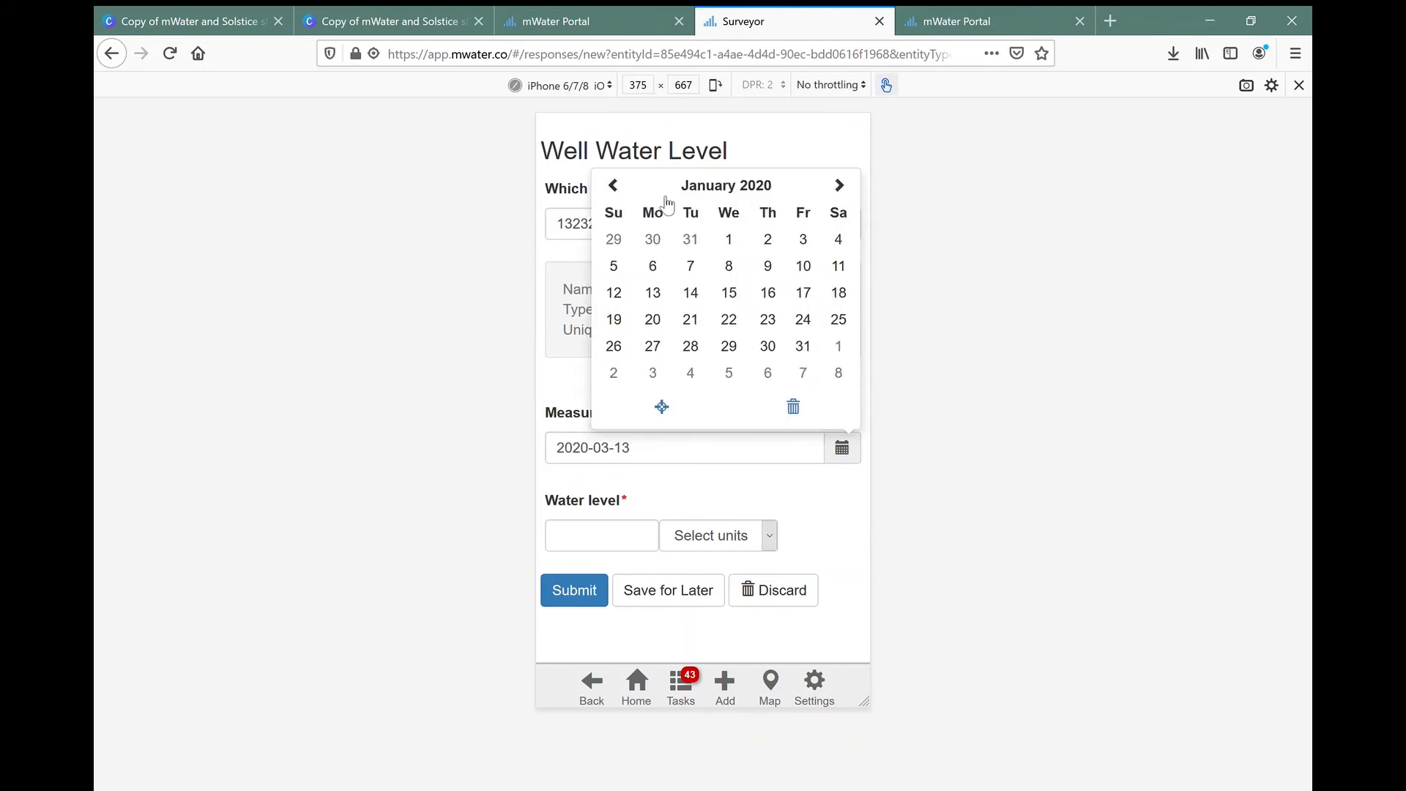
pyautogui.click(729, 242)
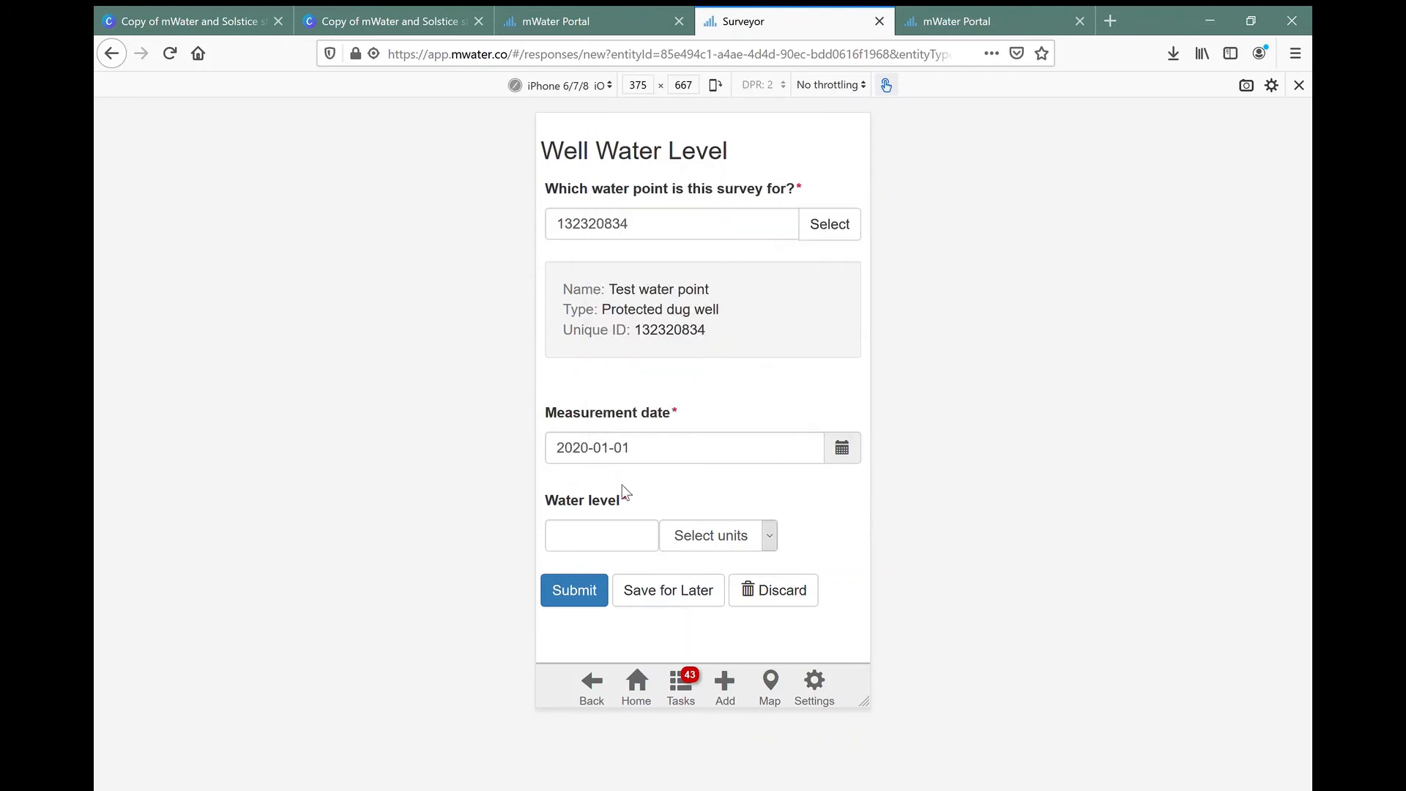
# Enter water level 6 metres and submit the response
pyautogui.click(647, 544)
pyautogui.write('6')
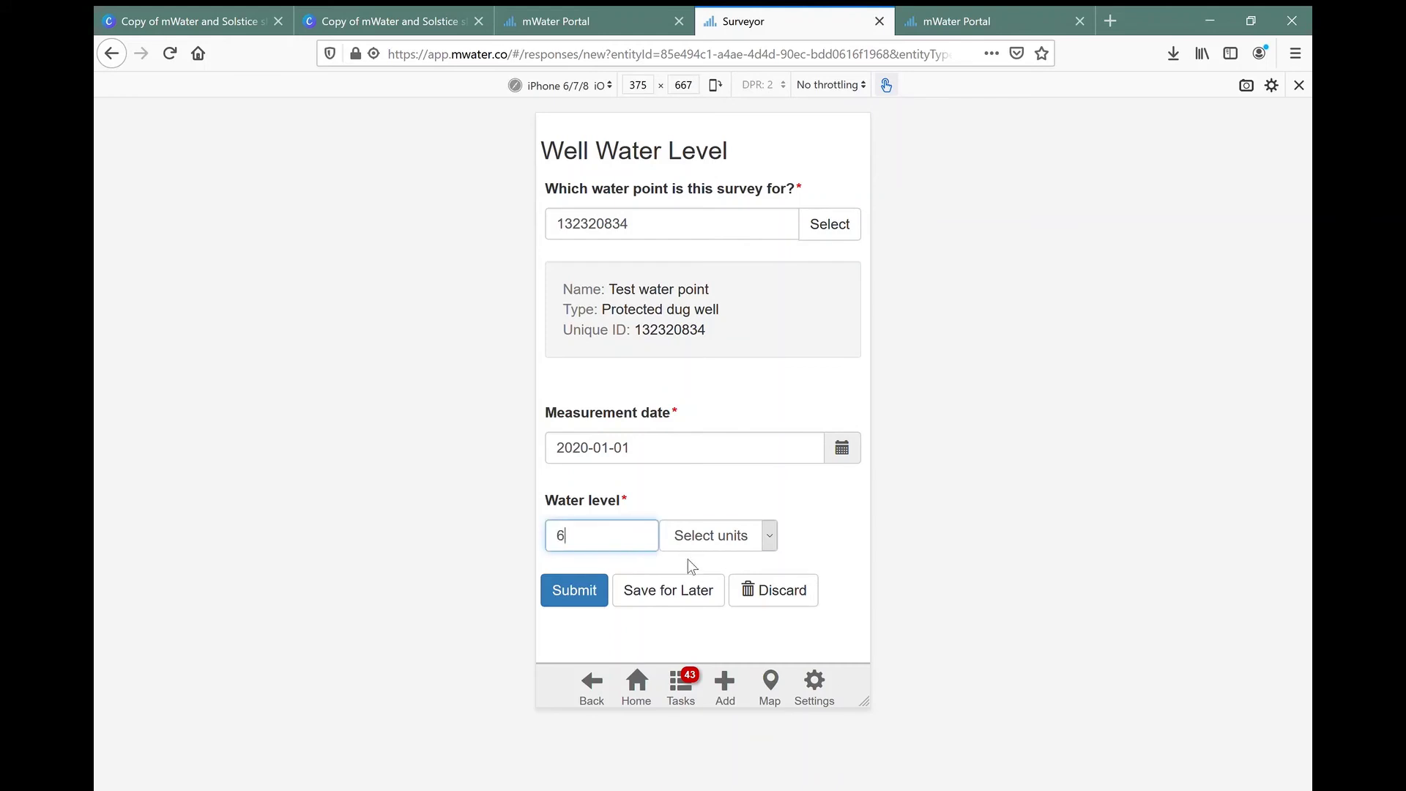
pyautogui.press('Tab')
pyautogui.press('Down')
pyautogui.click(555, 591)
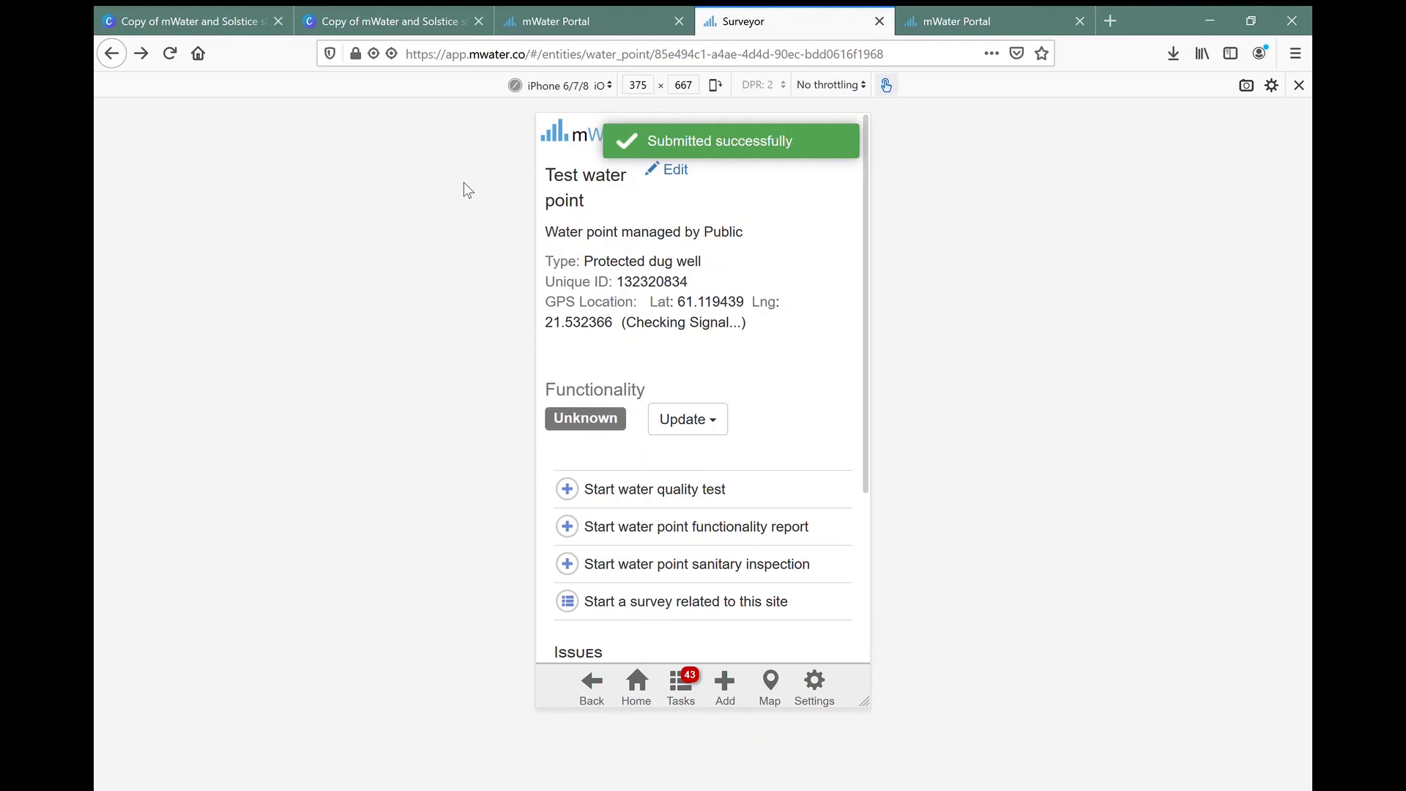
# Start a Well Water Level survey from Add and select Test water point as its site
pyautogui.click(730, 704)
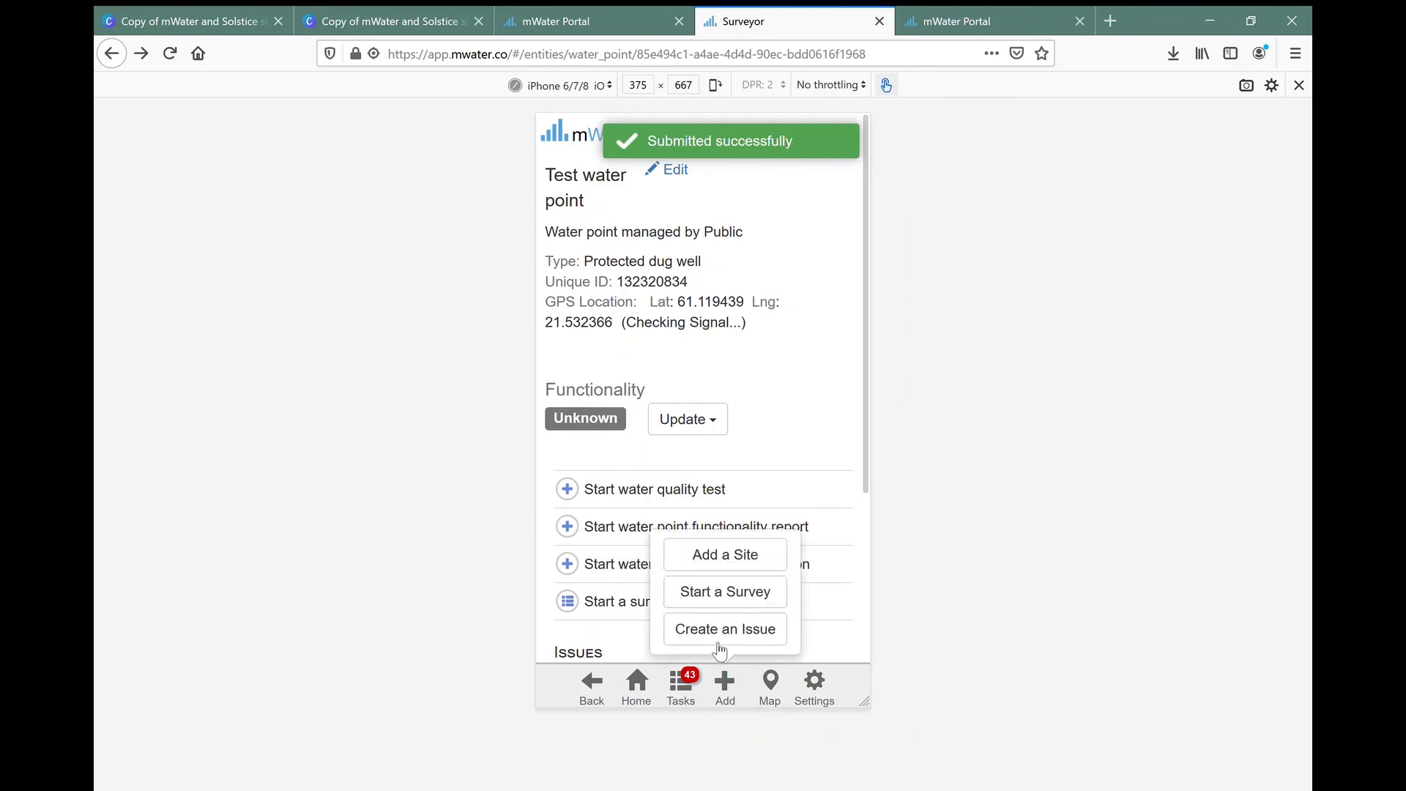
pyautogui.click(720, 595)
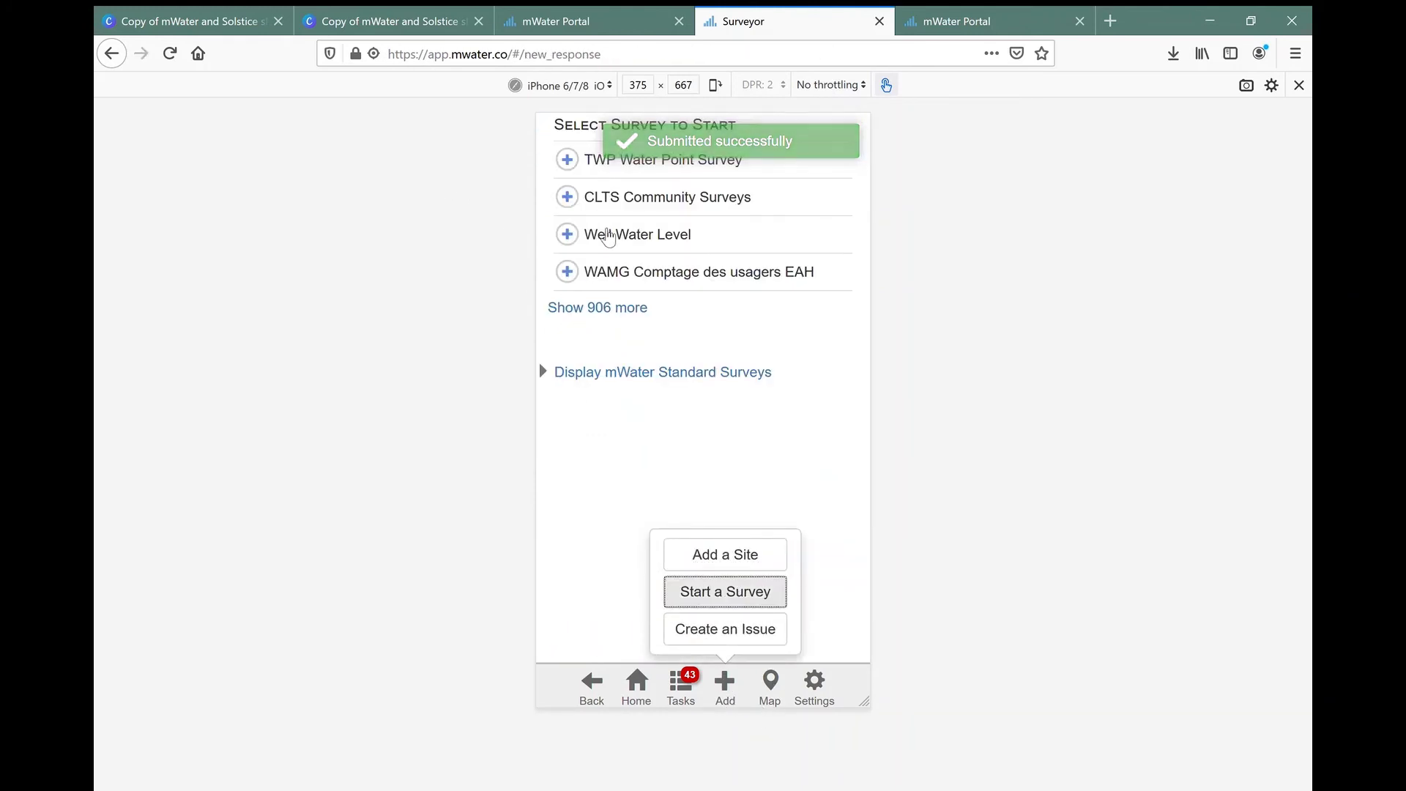
pyautogui.click(600, 231)
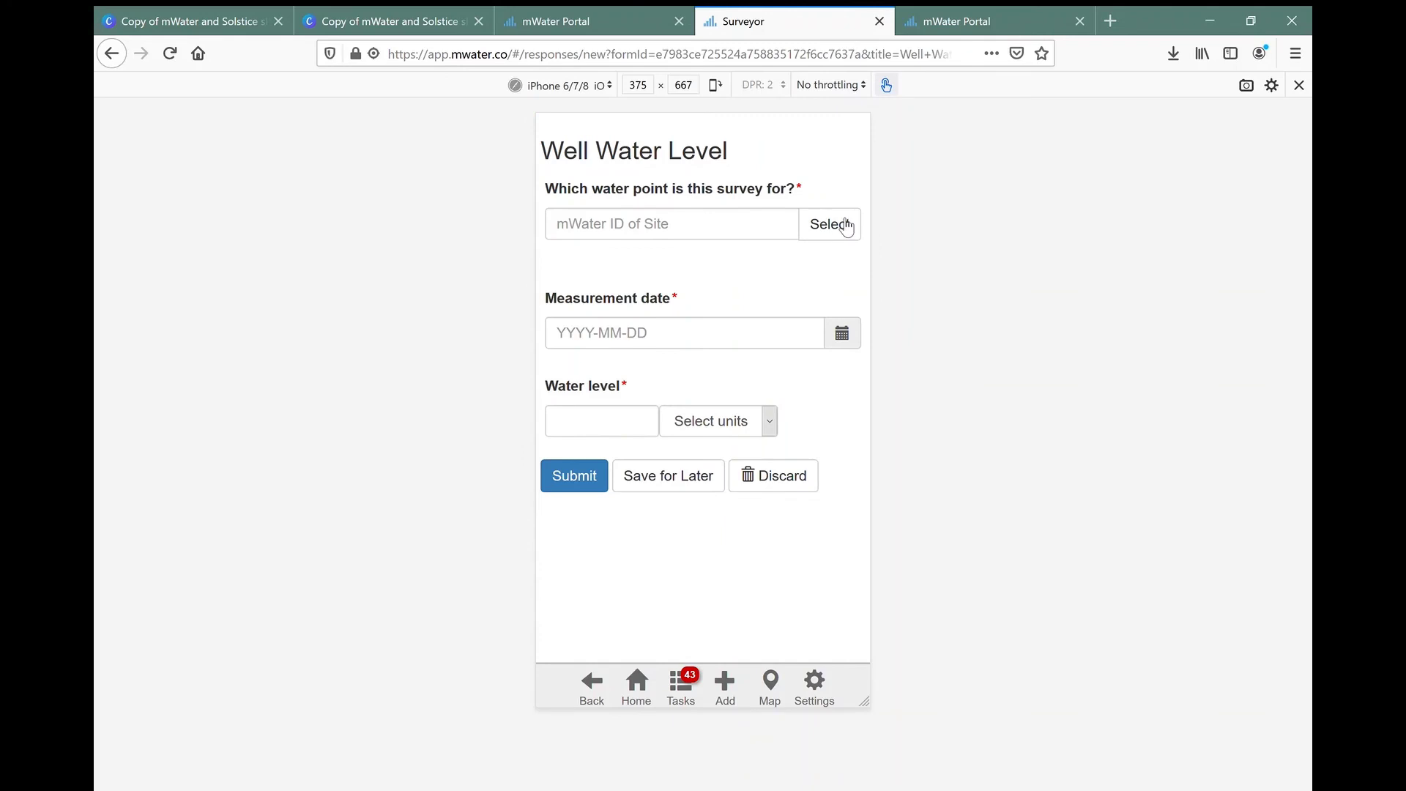
pyautogui.click(845, 224)
pyautogui.click(665, 440)
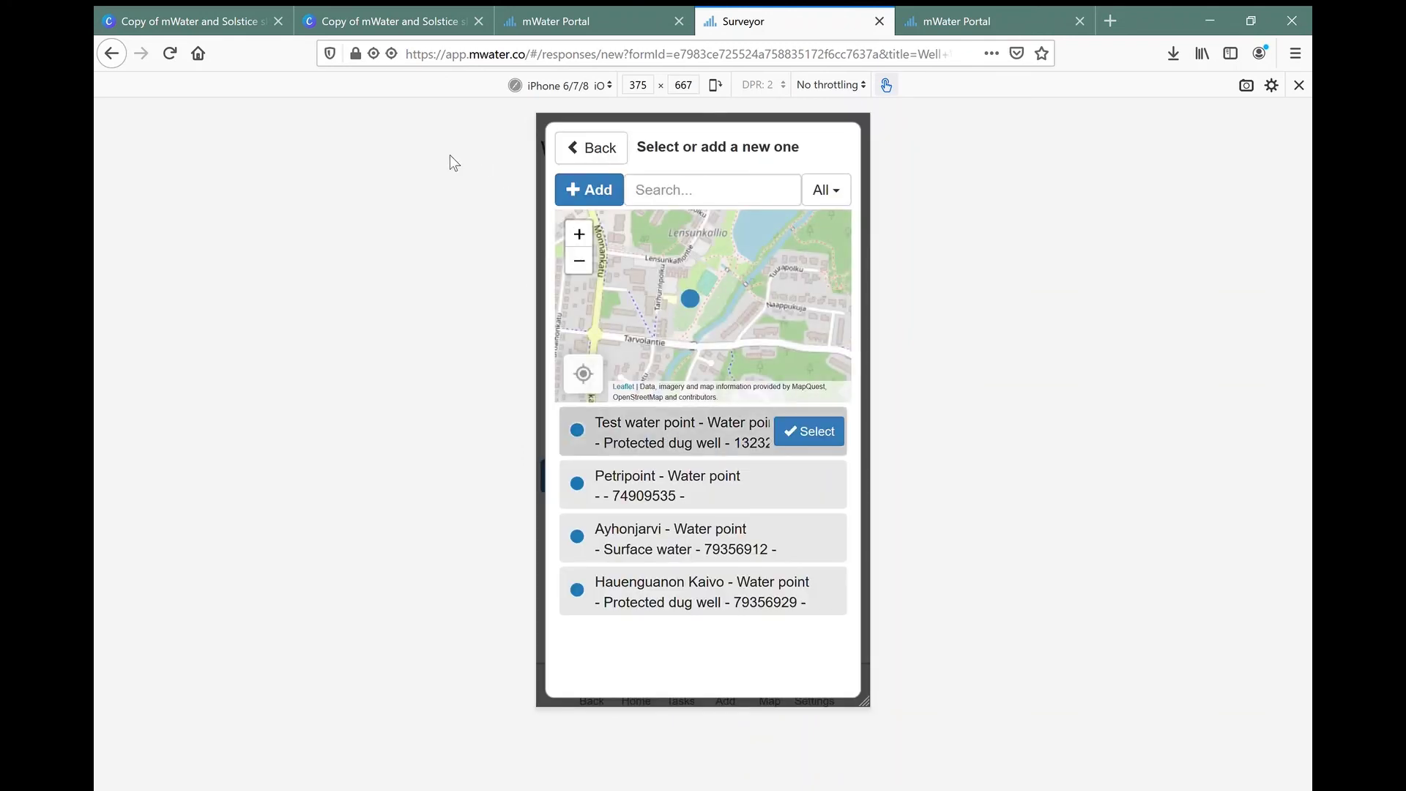
pyautogui.click(818, 442)
# Set the measurement date to 2020-02-01 in the calendar
pyautogui.click(835, 448)
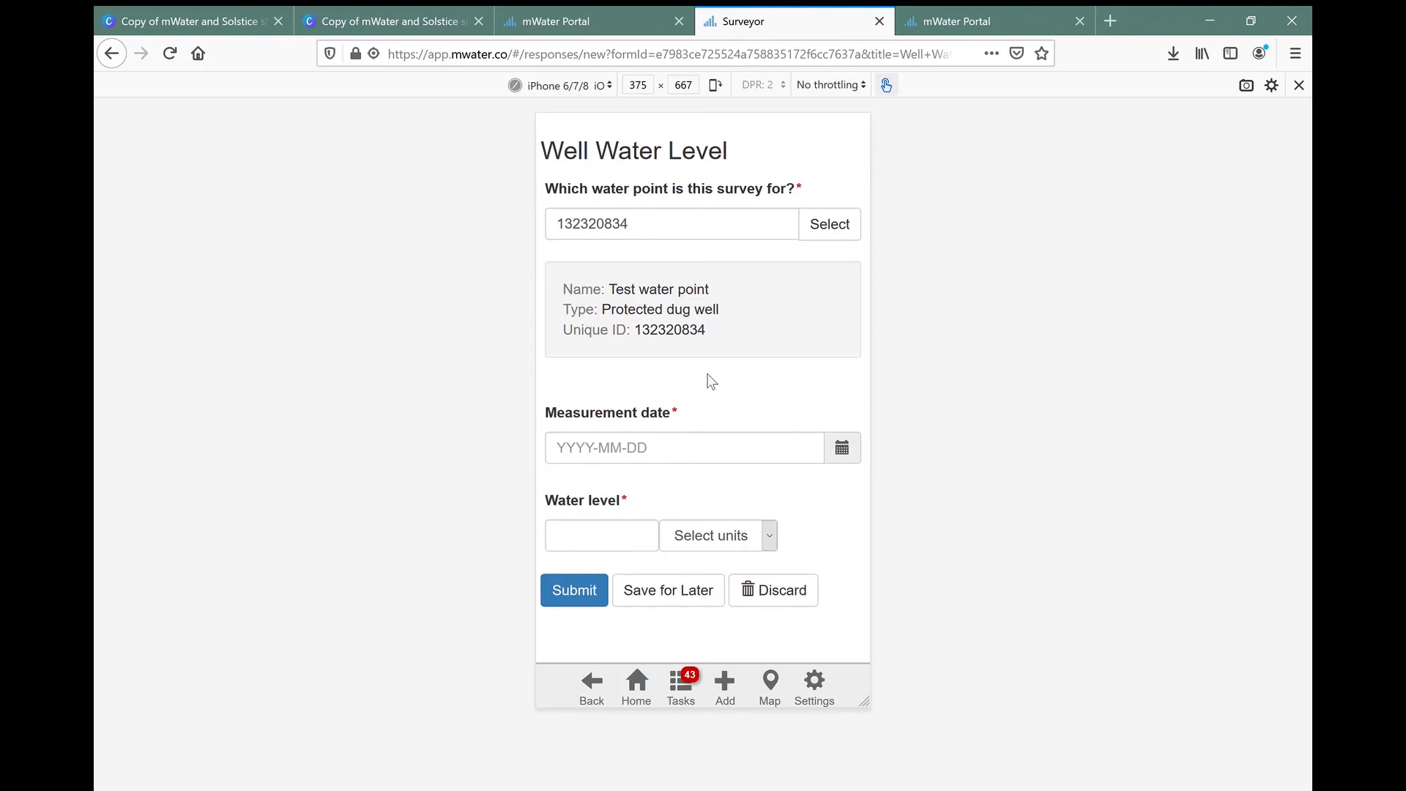
pyautogui.click(613, 186)
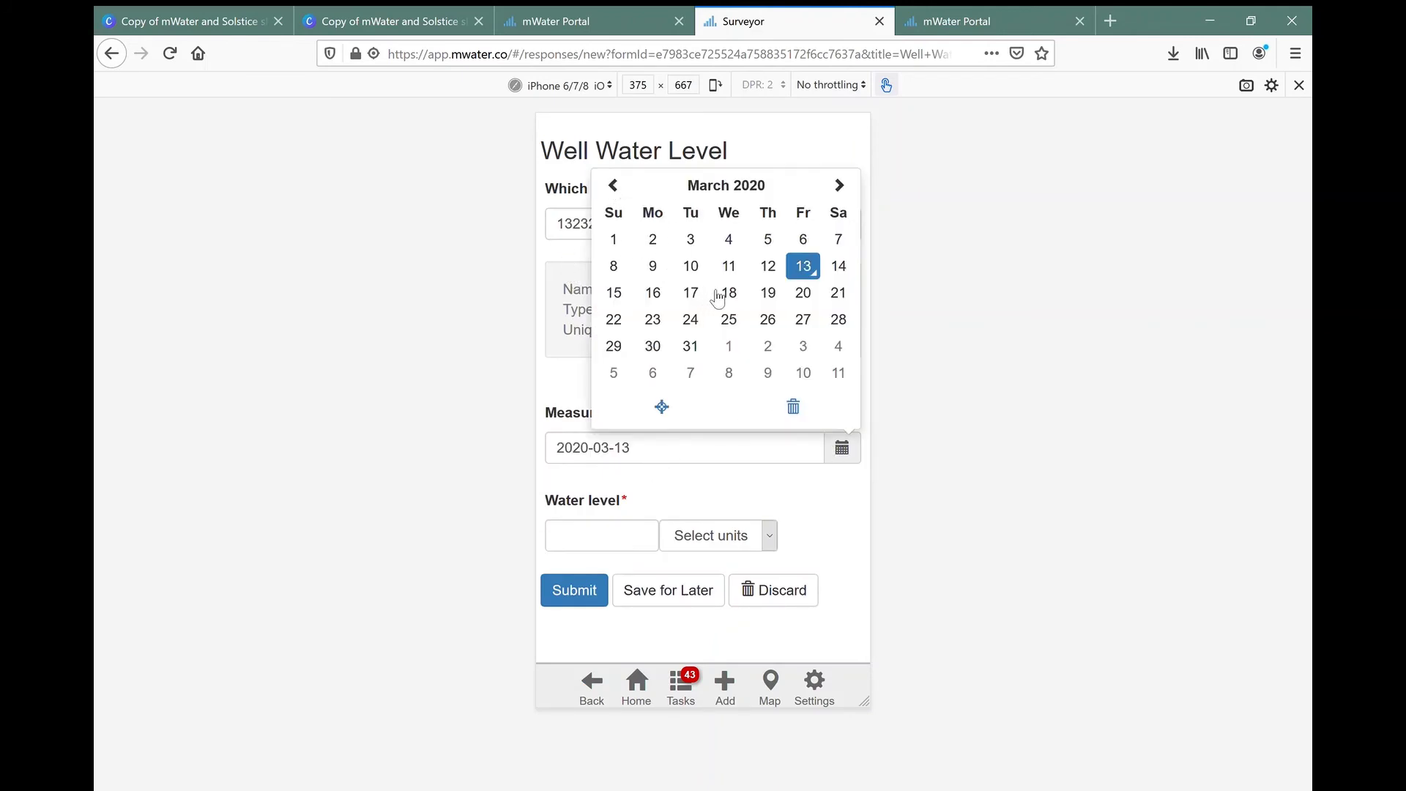
pyautogui.click(838, 242)
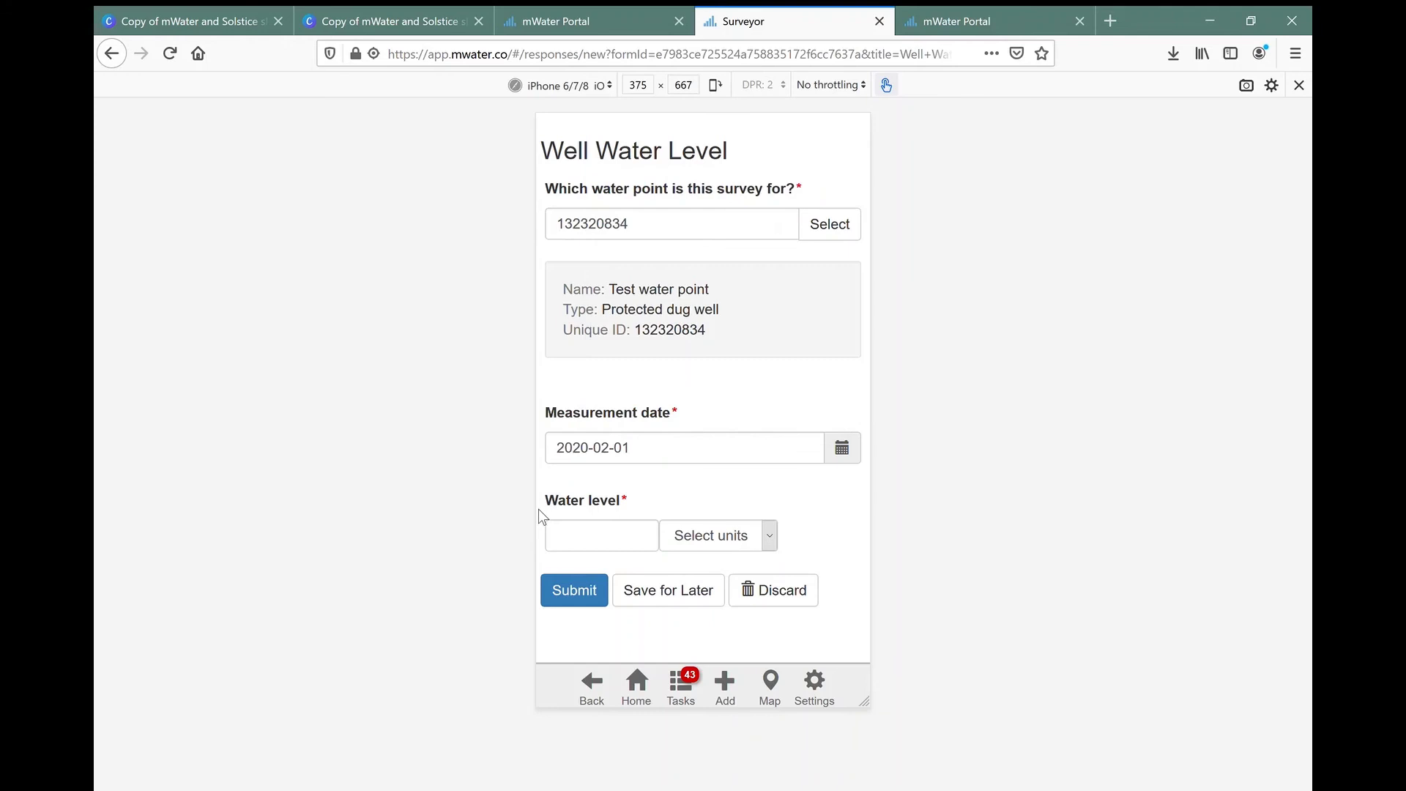
# Enter water level 5 metres and submit the response
pyautogui.click(592, 534)
pyautogui.write('5')
pyautogui.click(571, 597)
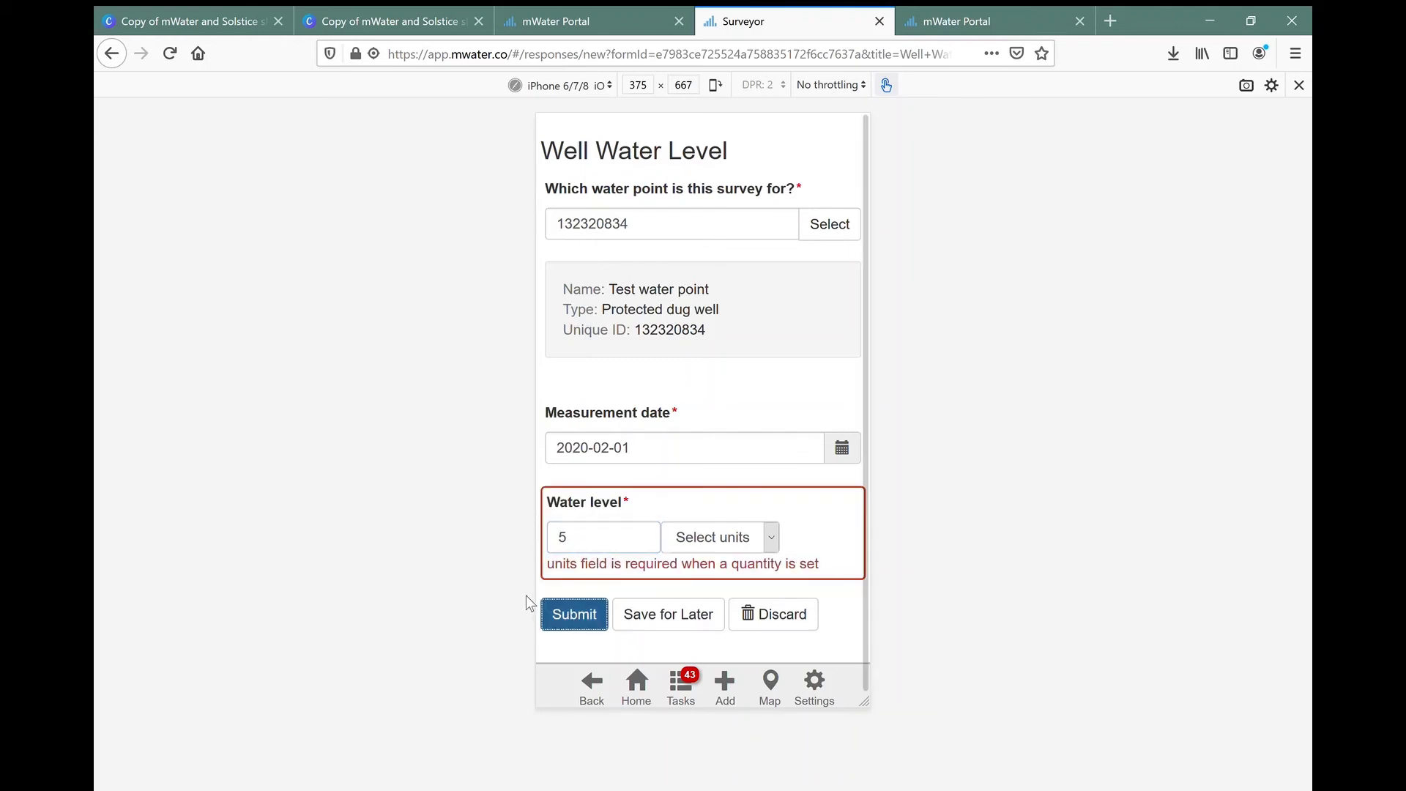
pyautogui.click(690, 539)
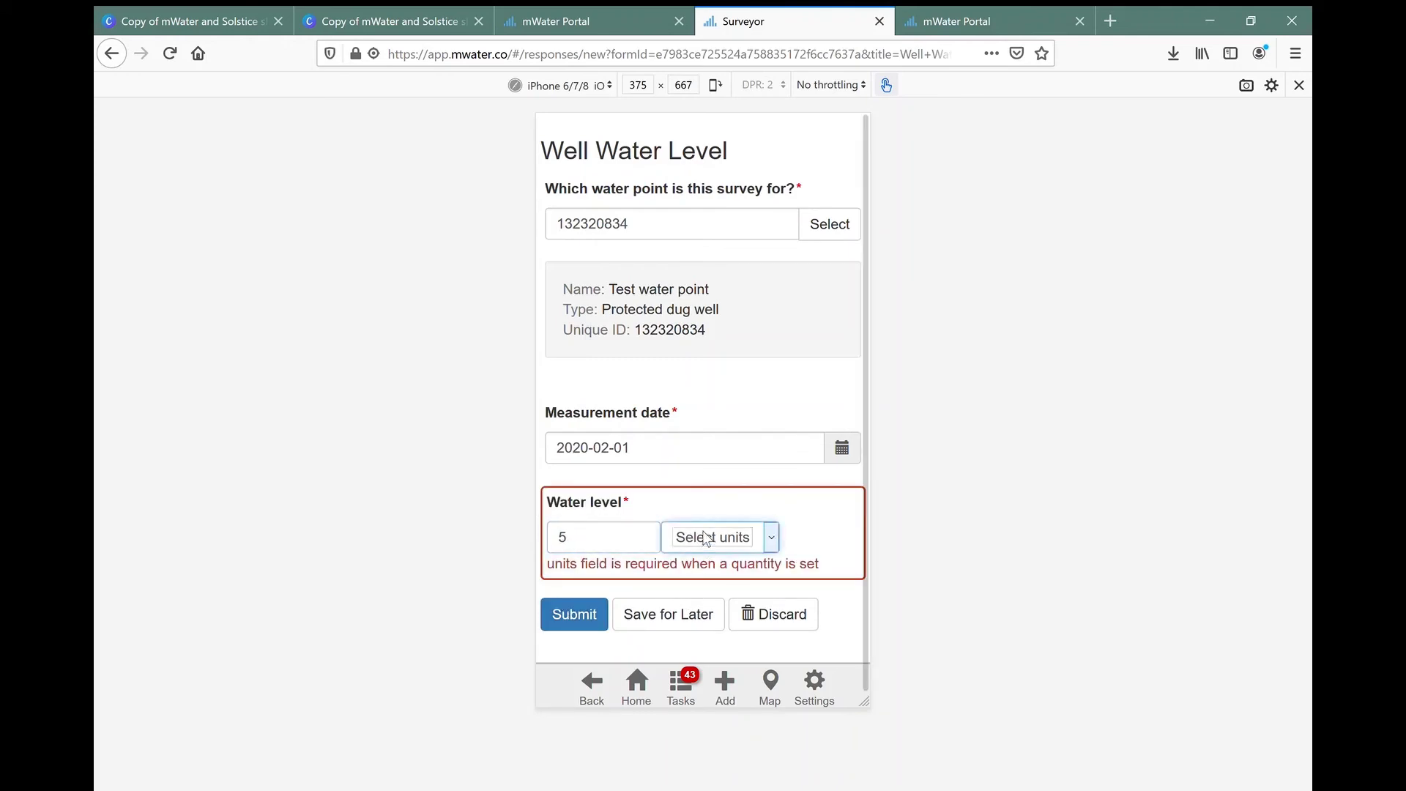
pyautogui.click(702, 618)
pyautogui.click(566, 616)
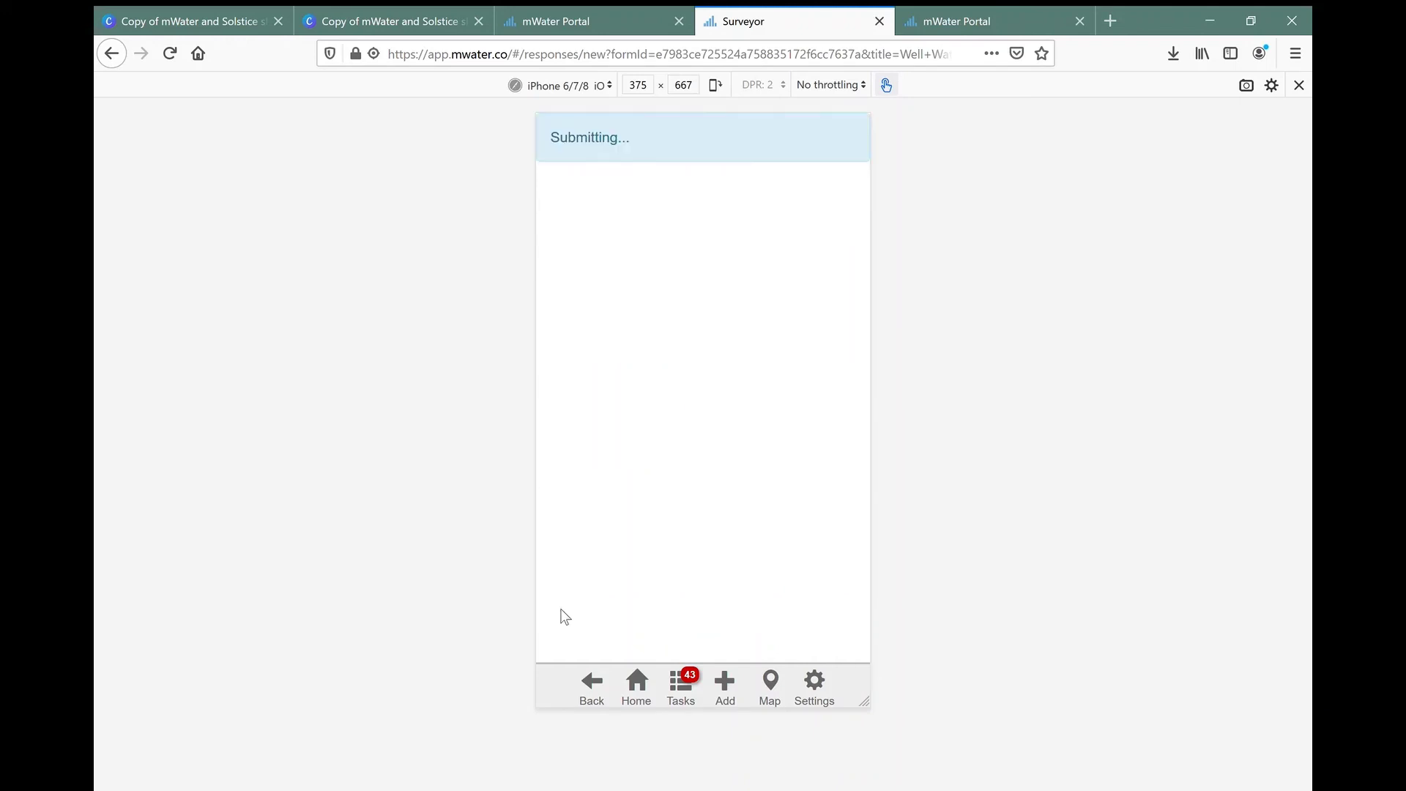
# Sync the collected data now and switch to the portal dashboard
pyautogui.click(640, 692)
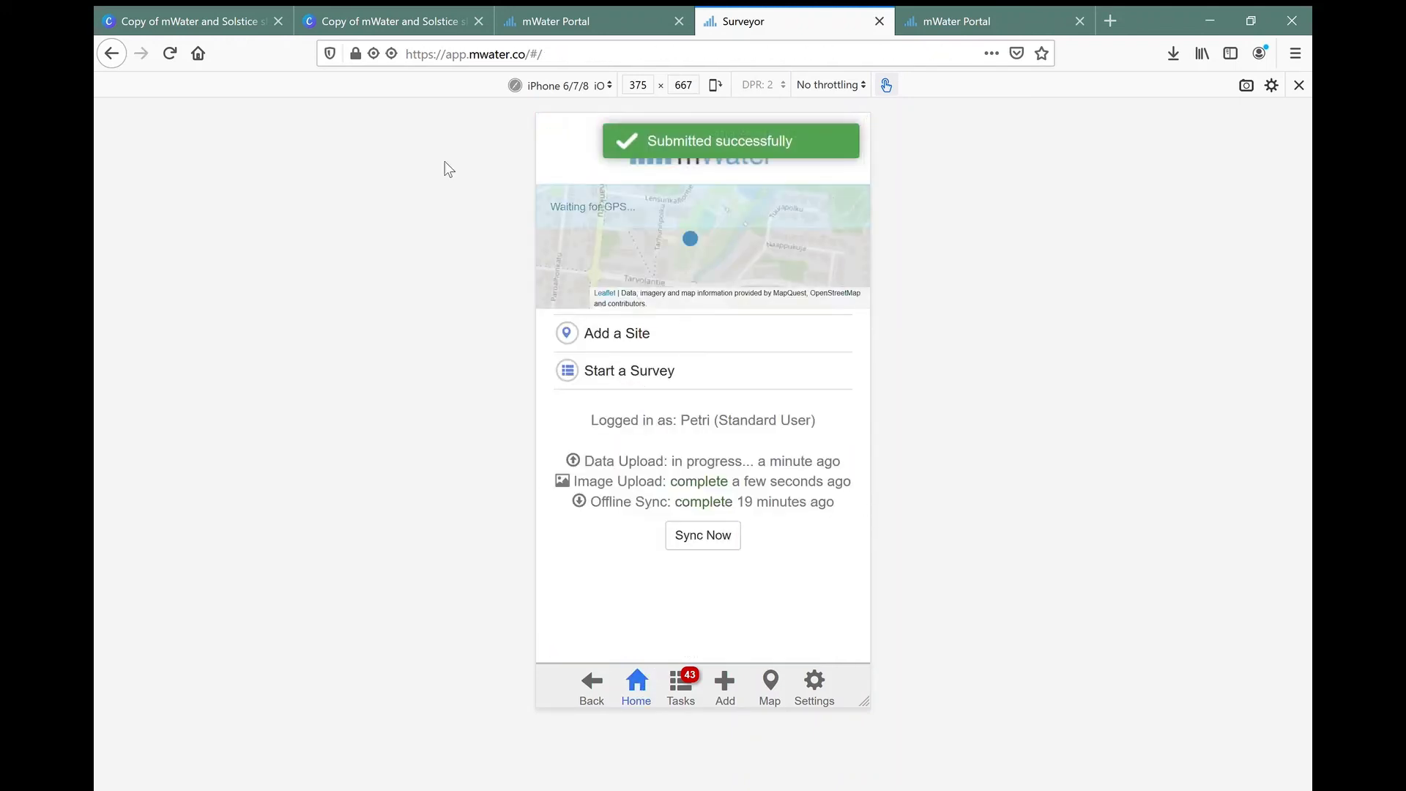
pyautogui.click(690, 539)
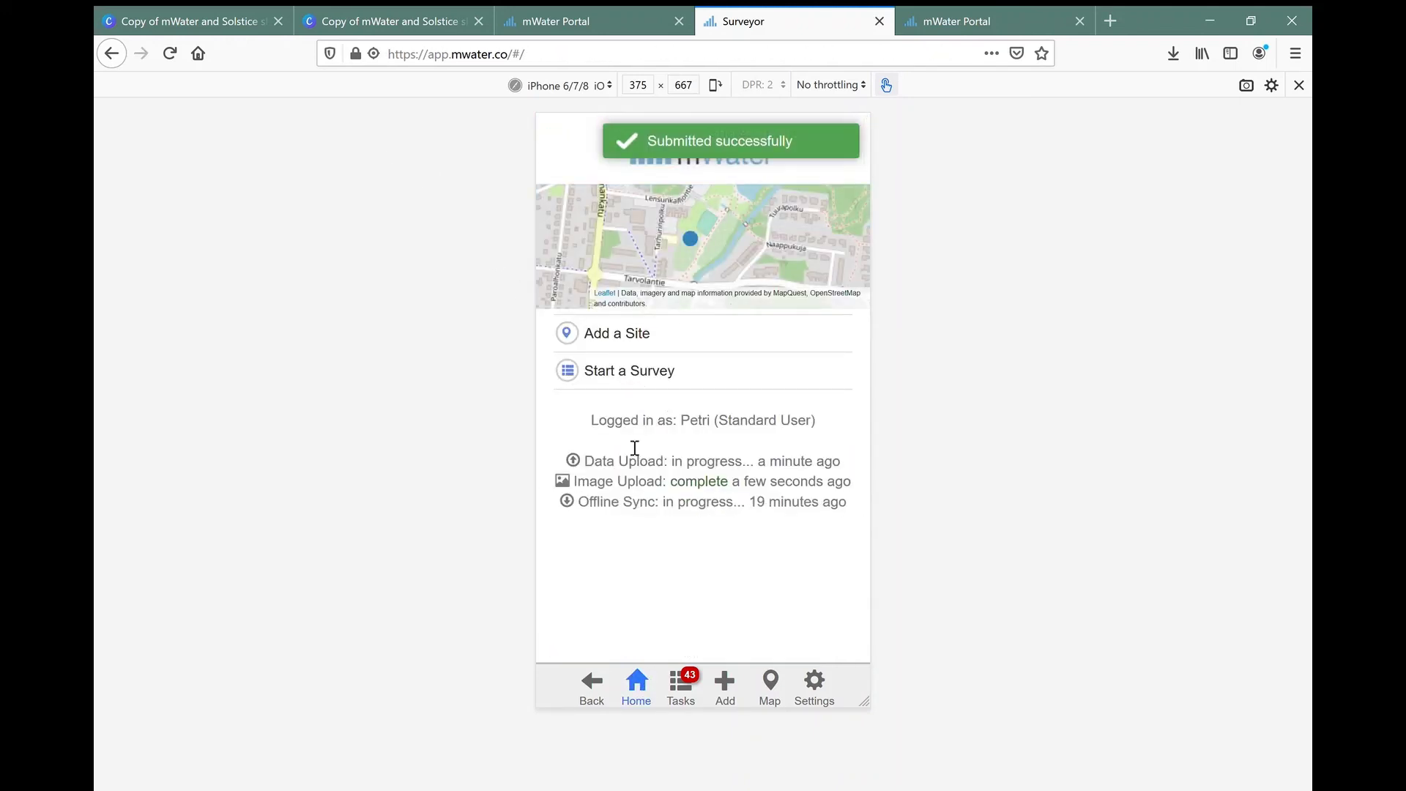
pyautogui.click(582, 21)
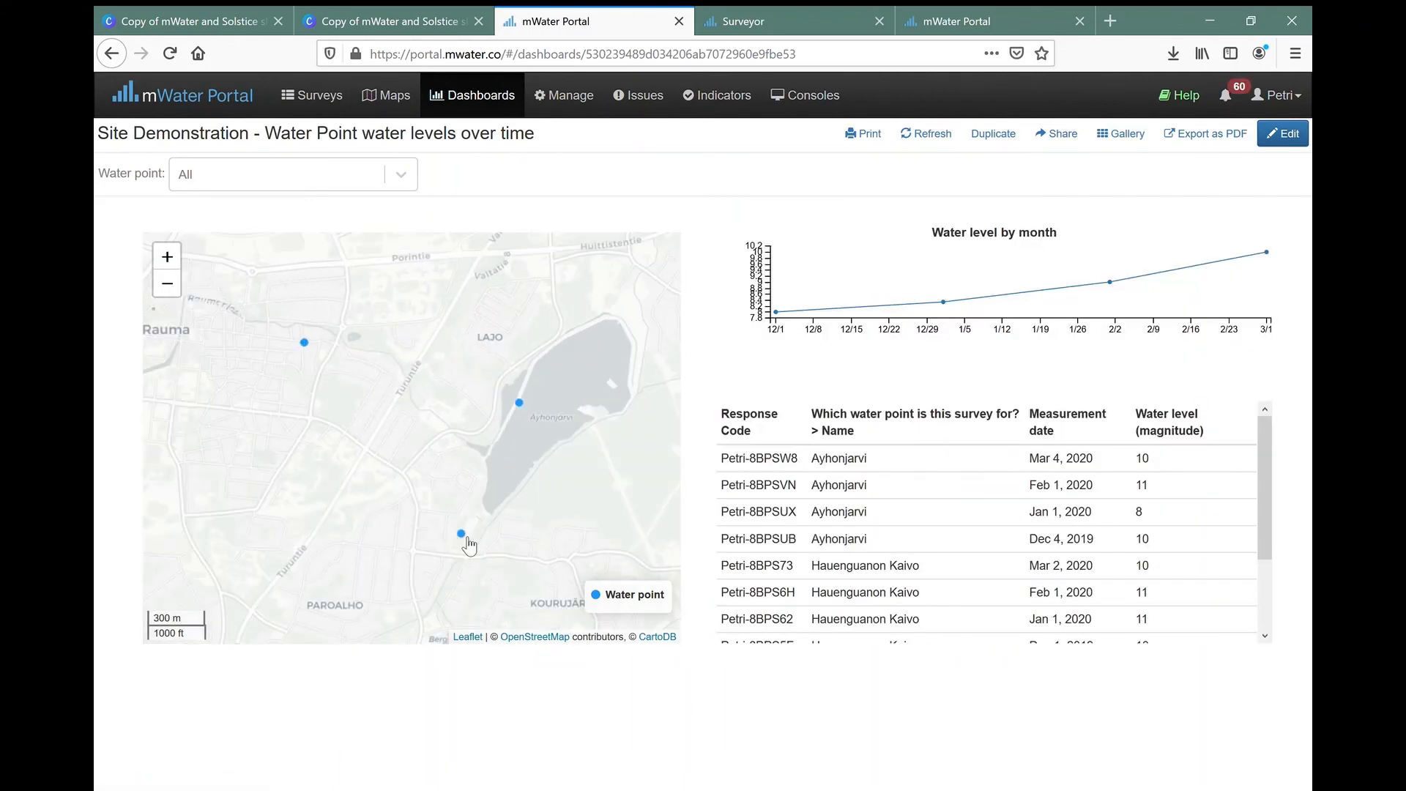
pyautogui.moveTo(1098, 285)
pyautogui.scroll(-2, 878, 549)
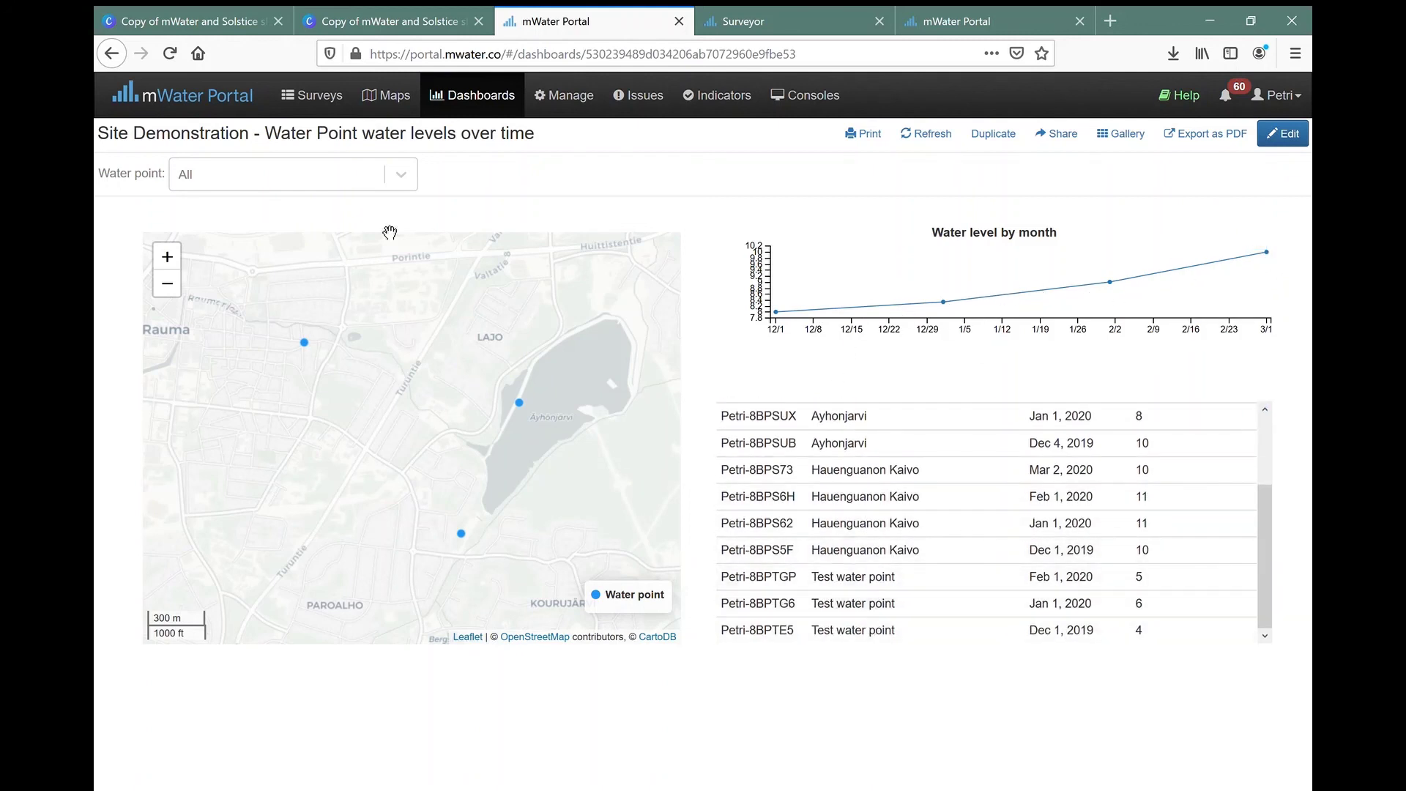
# Filter the dashboard to Test water point, showing readings 4, 6 and 5, then reset the filter to All
pyautogui.click(220, 173)
pyautogui.click(223, 282)
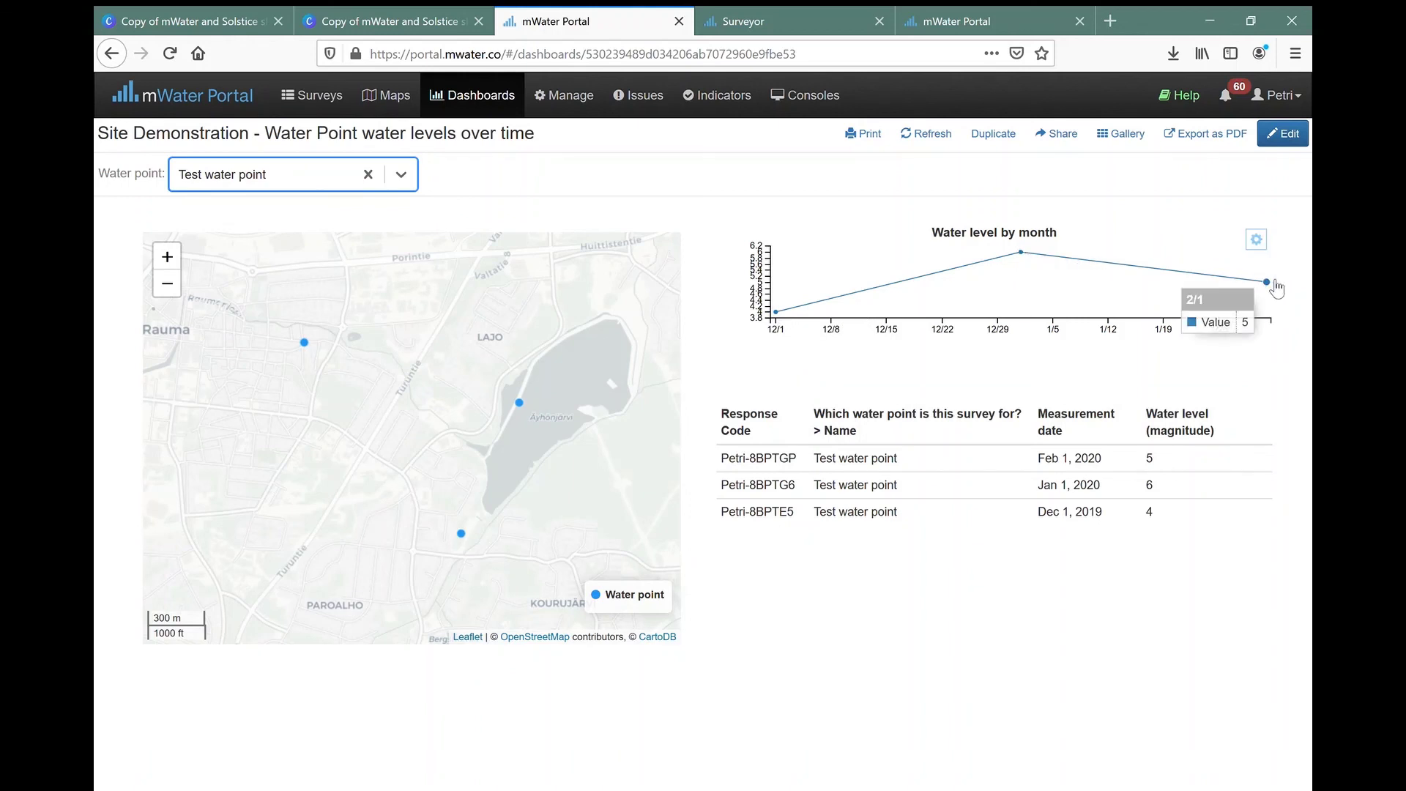
pyautogui.click(369, 174)
pyautogui.scroll(-2, 832, 536)
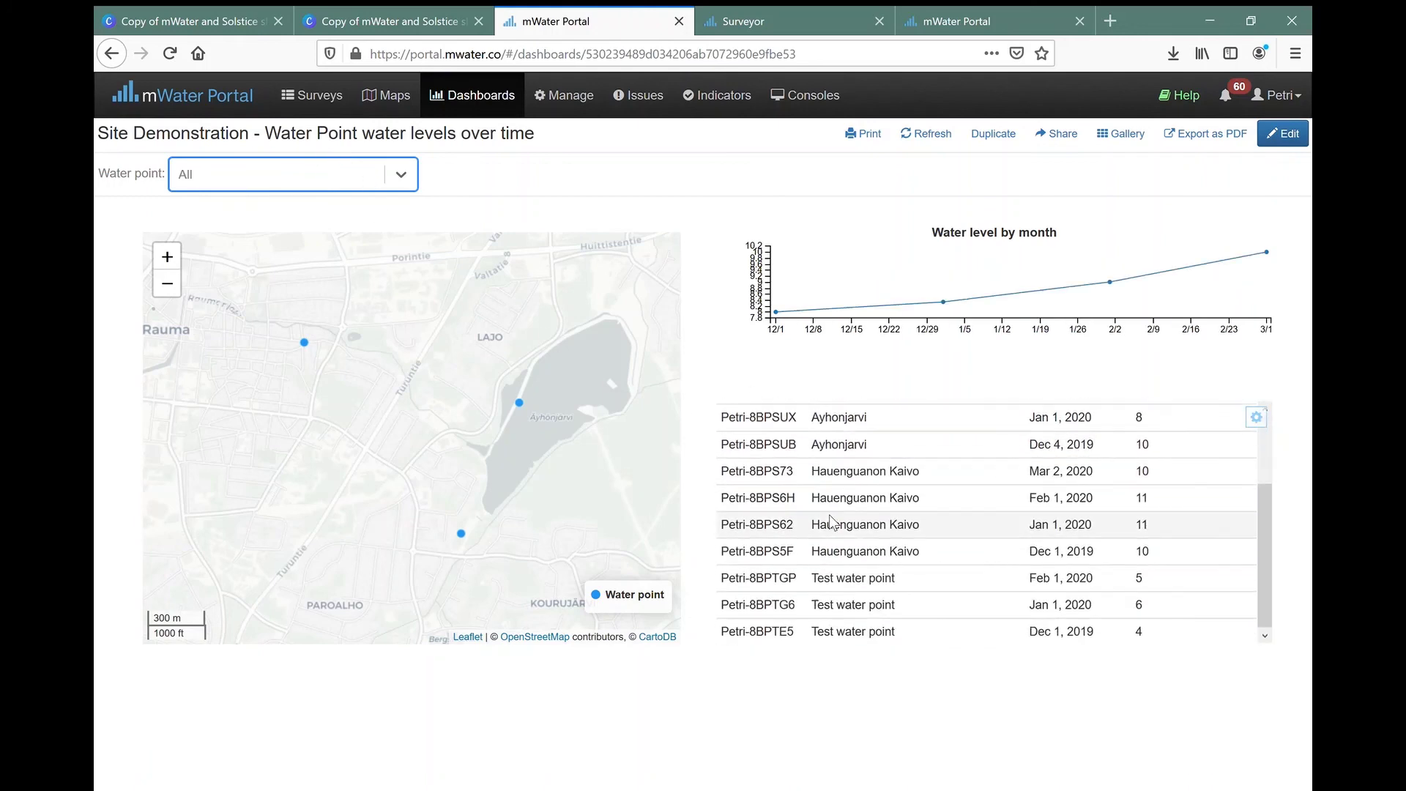
pyautogui.scroll(2, 832, 537)
pyautogui.hotkey('ctrl', 'pageup')
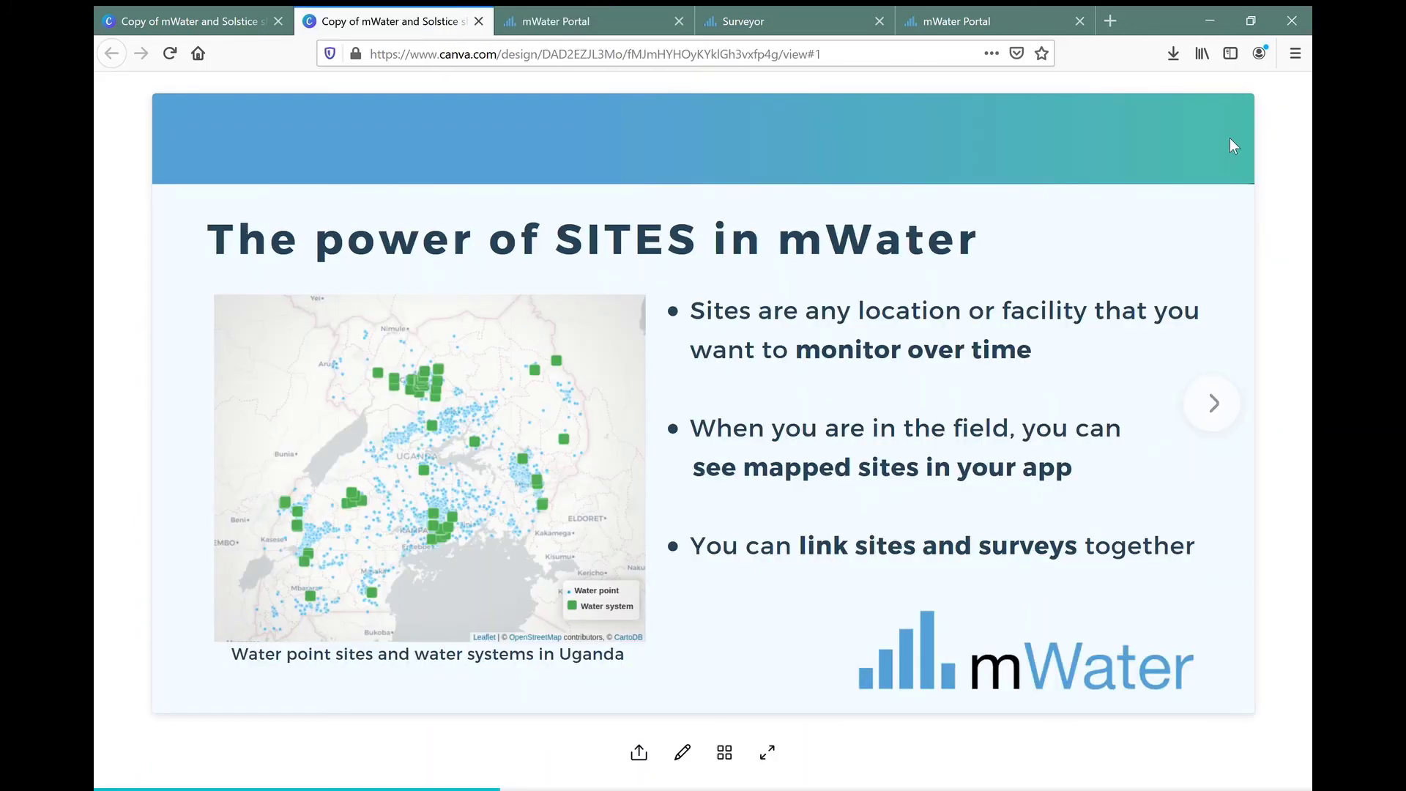